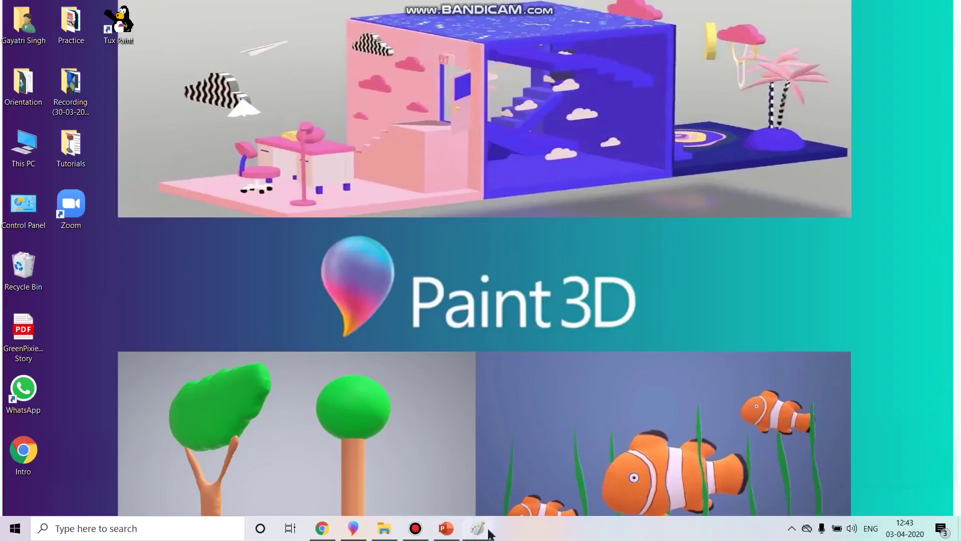
# - Briefly bring up Paint and Paint 3D, then minimise both to show the desktop
pyautogui.click(469, 528)
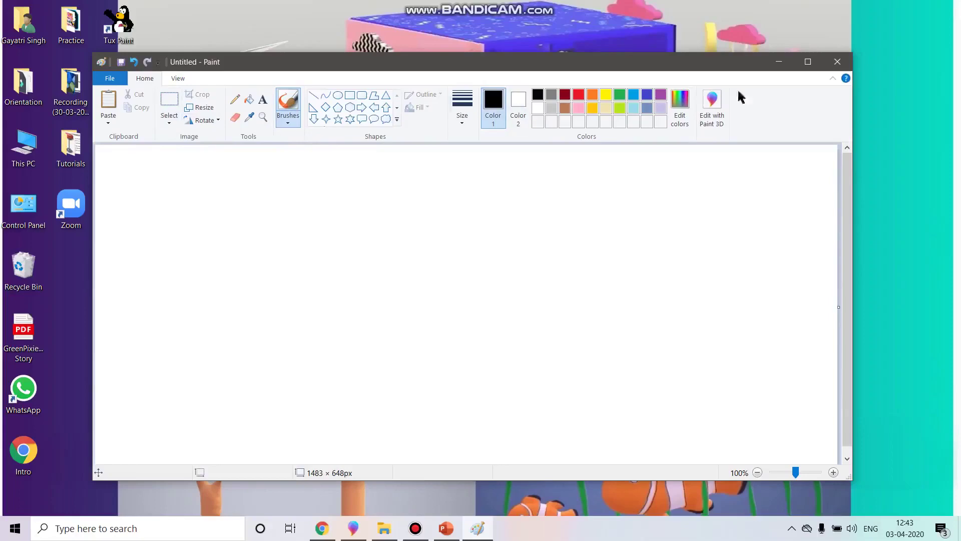
pyautogui.click(779, 62)
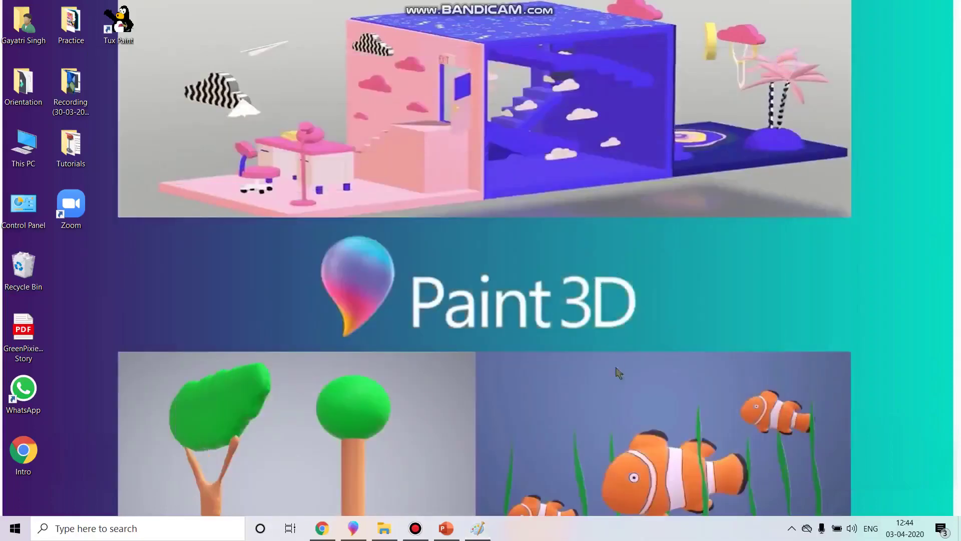
pyautogui.click(358, 534)
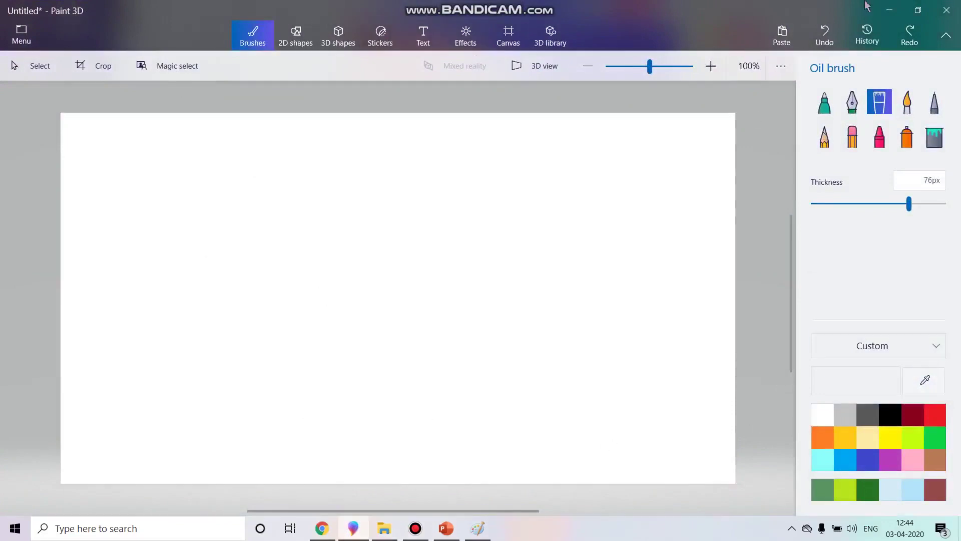
pyautogui.click(892, 11)
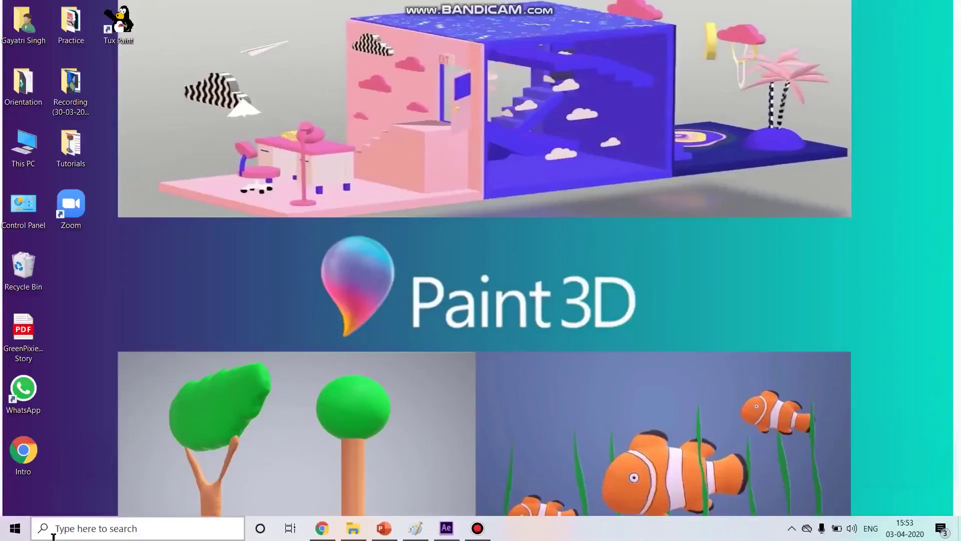
# - Launch Paint 3D by searching '3d' and from the Start menu's app list
pyautogui.click(151, 529)
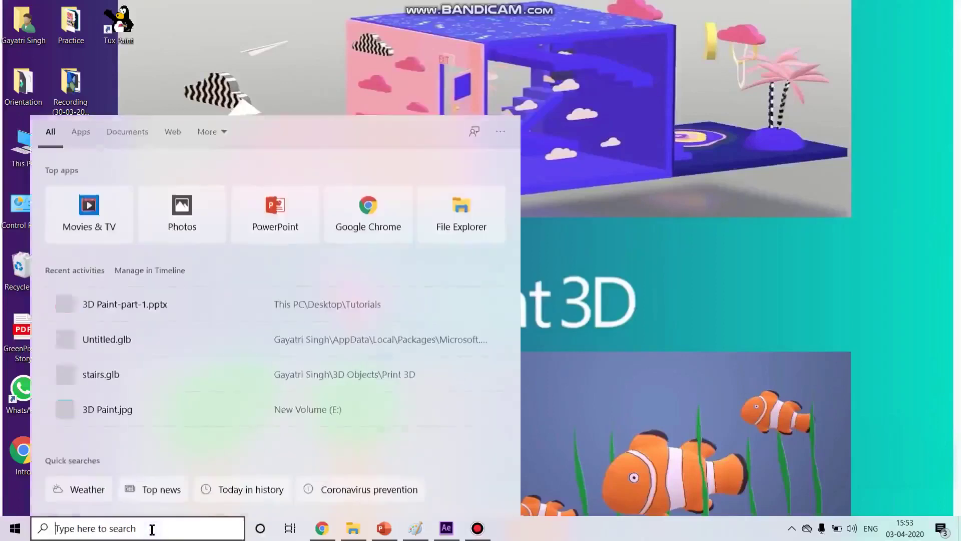
pyautogui.write('3d')
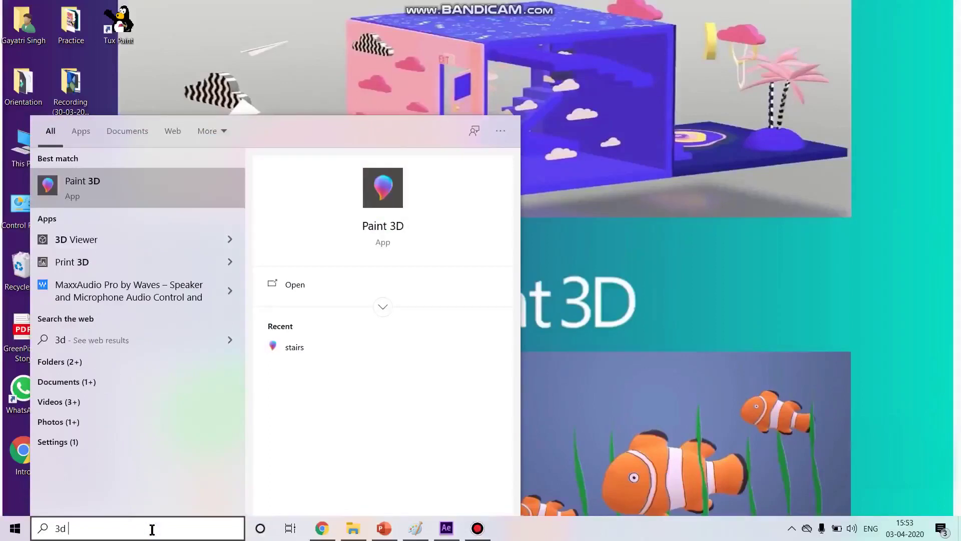
pyautogui.click(139, 201)
pyautogui.click(19, 532)
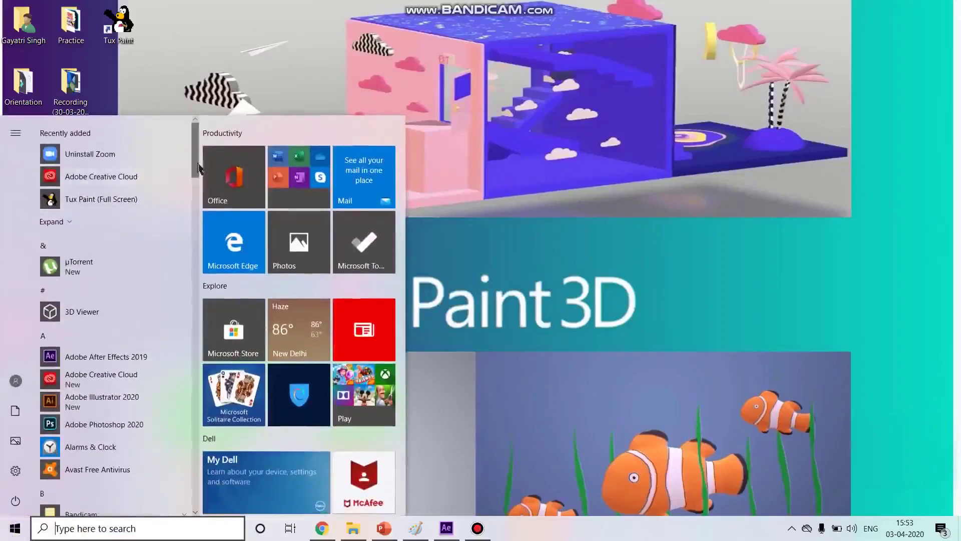
pyautogui.moveTo(194, 172); pyautogui.dragTo(199, 382)
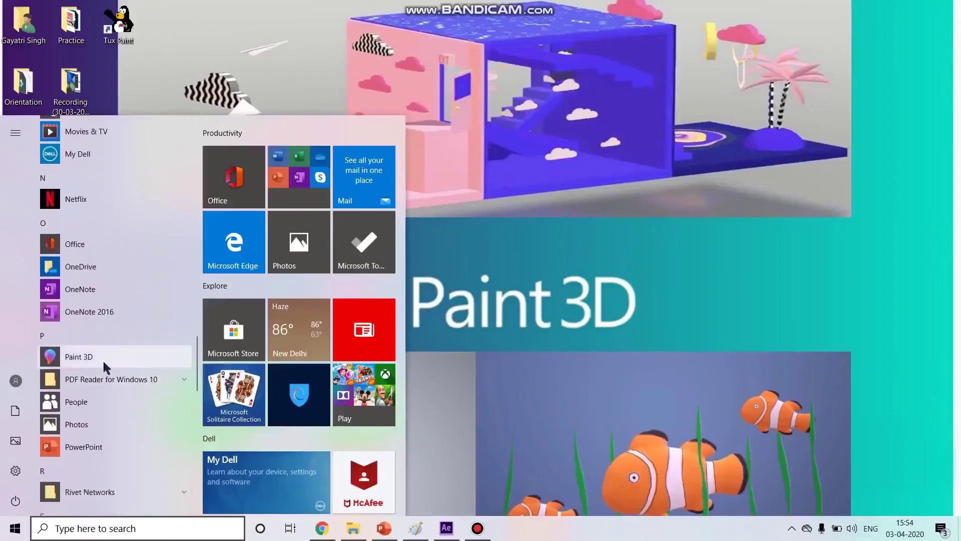
pyautogui.click(103, 359)
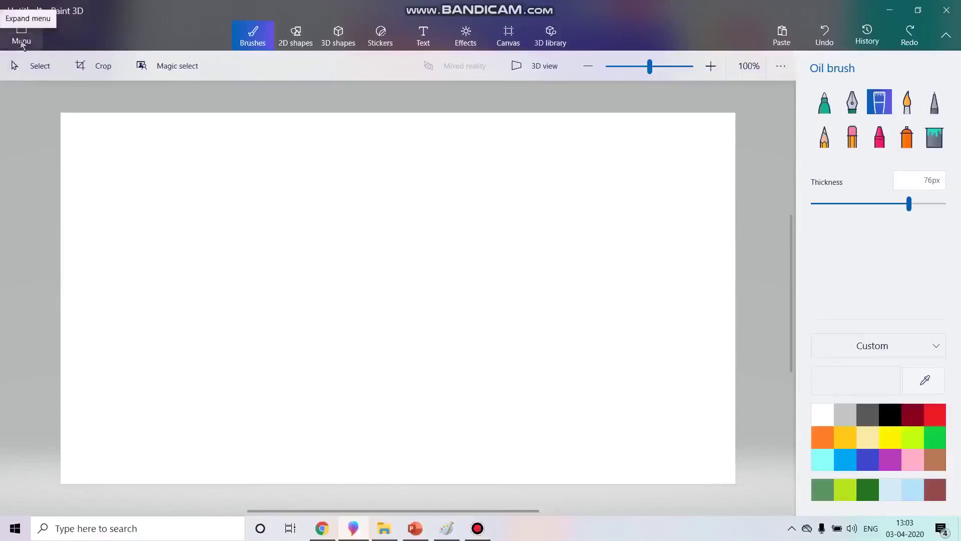
# - Open Paint 3D's Menu to reach the new and saved project options
pyautogui.click(21, 43)
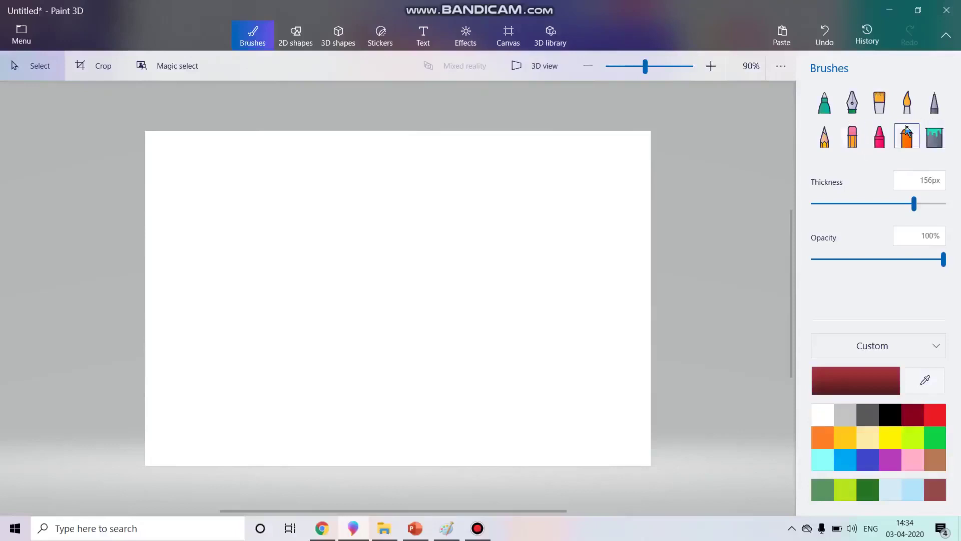
pyautogui.click(880, 137)
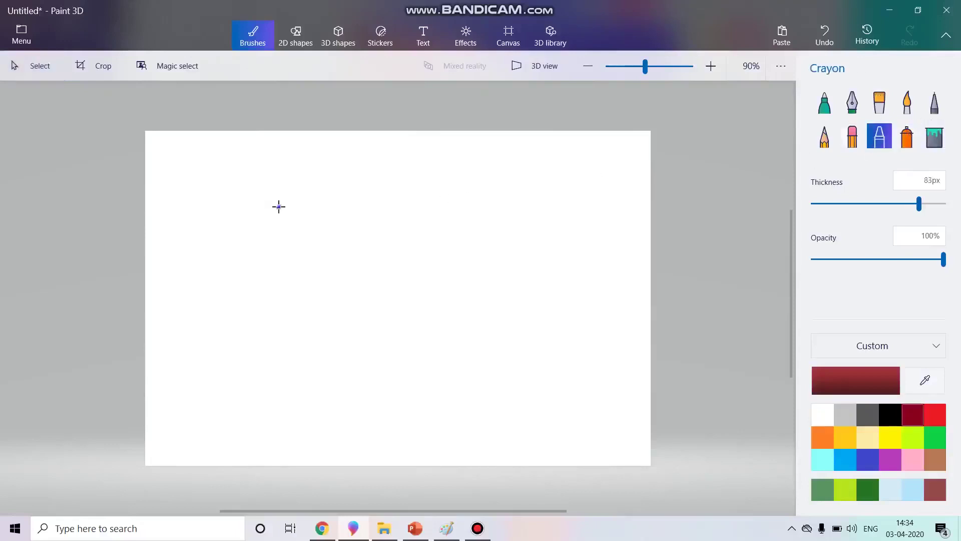
pyautogui.moveTo(282, 207); pyautogui.dragTo(576, 198)
pyautogui.moveTo(543, 242); pyautogui.dragTo(167, 256)
pyautogui.moveTo(919, 204); pyautogui.dragTo(846, 205)
pyautogui.moveTo(531, 289)
pyautogui.mouseDown()
pyautogui.moveTo(503, 285)
pyautogui.moveTo(201, 281)
pyautogui.mouseUp()
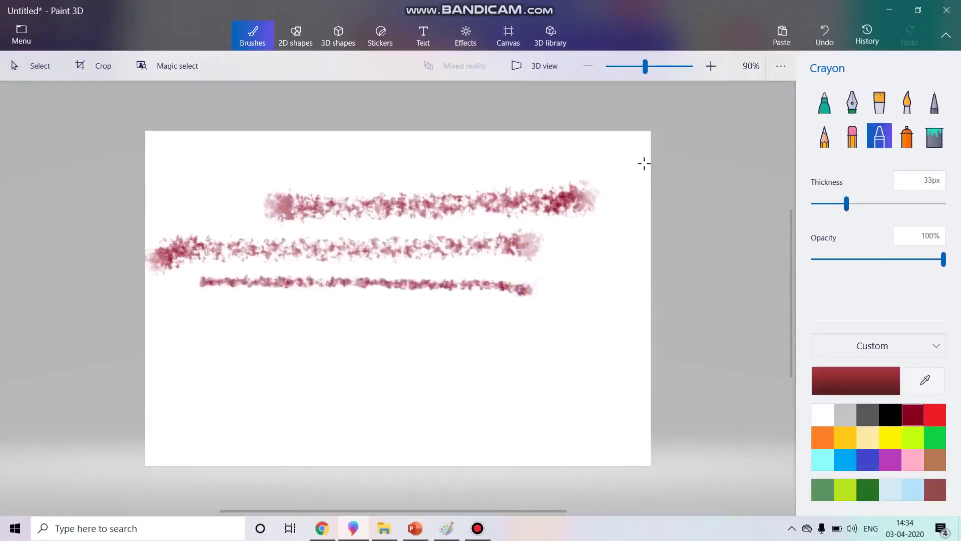
pyautogui.click(877, 105)
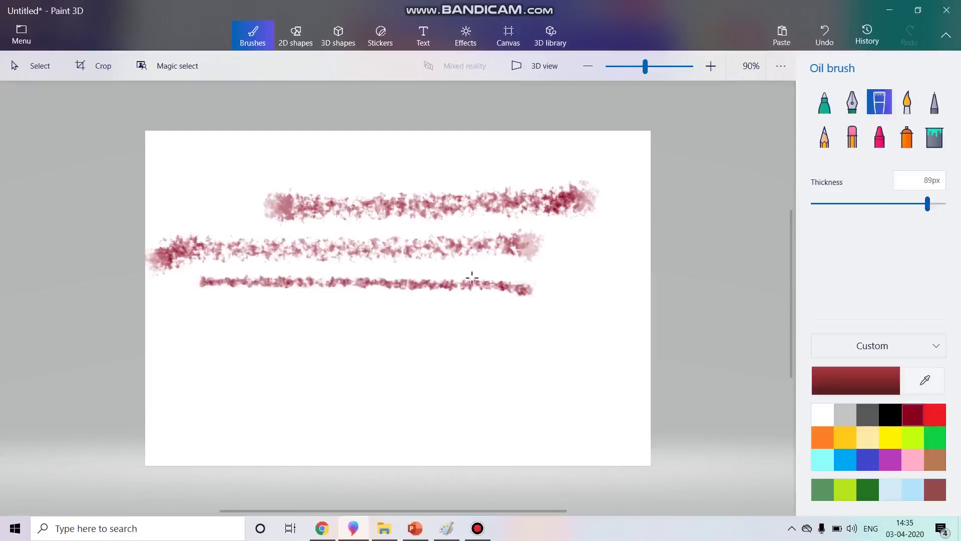
pyautogui.moveTo(250, 351)
pyautogui.mouseDown()
pyautogui.moveTo(397, 348)
pyautogui.moveTo(581, 367)
pyautogui.moveTo(857, 240)
pyautogui.mouseUp()
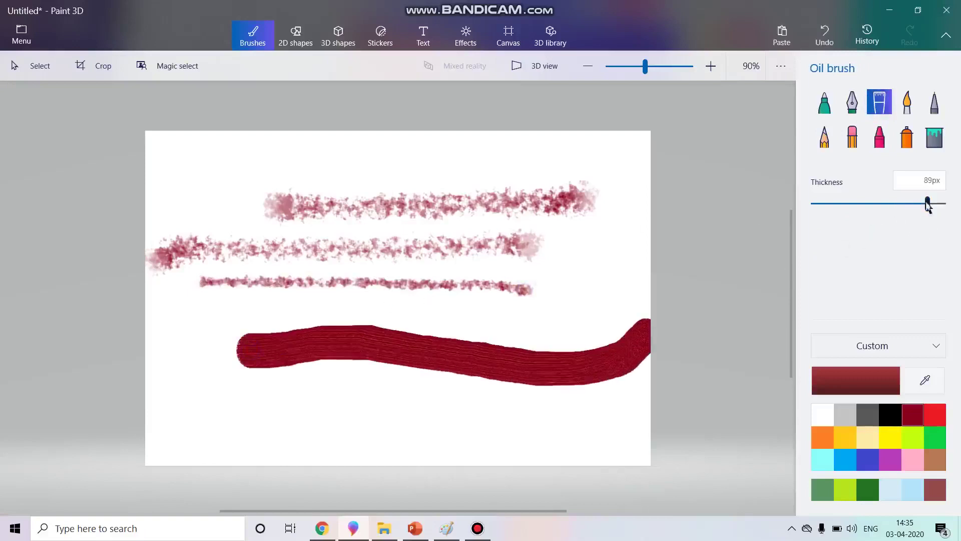
pyautogui.moveTo(930, 205); pyautogui.dragTo(833, 206)
pyautogui.moveTo(348, 405)
pyautogui.mouseDown()
pyautogui.moveTo(506, 429)
pyautogui.moveTo(591, 415)
pyautogui.mouseUp()
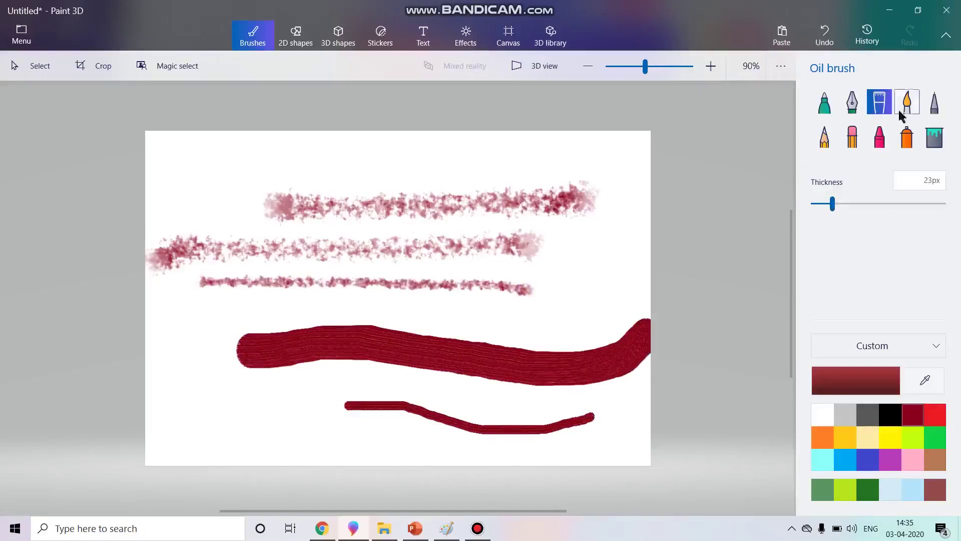
pyautogui.click(852, 135)
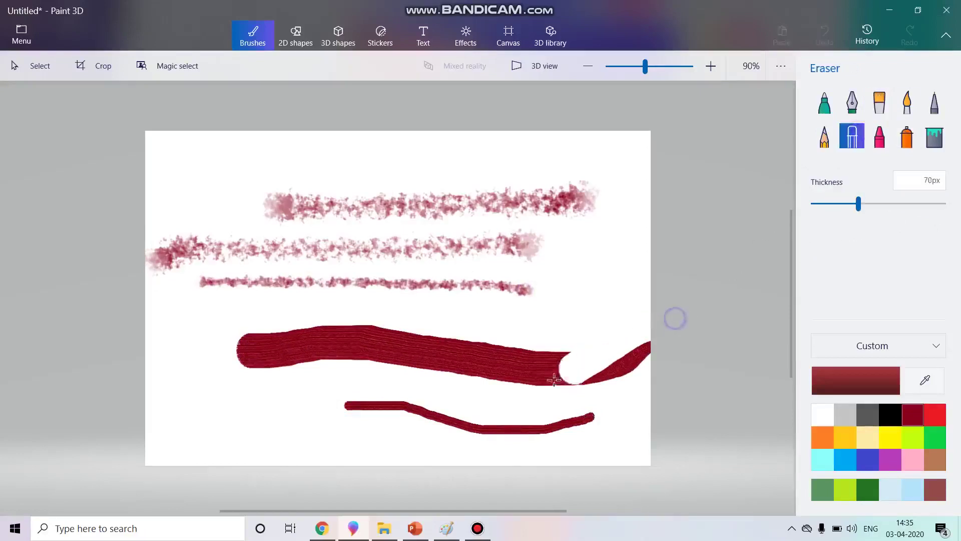
pyautogui.moveTo(860, 205); pyautogui.dragTo(926, 204)
pyautogui.moveTo(672, 331)
pyautogui.mouseDown()
pyautogui.moveTo(449, 447)
pyautogui.moveTo(326, 416)
pyautogui.mouseUp()
pyautogui.moveTo(457, 352)
pyautogui.mouseDown()
pyautogui.moveTo(43, 223)
pyautogui.moveTo(805, 219)
pyautogui.mouseUp()
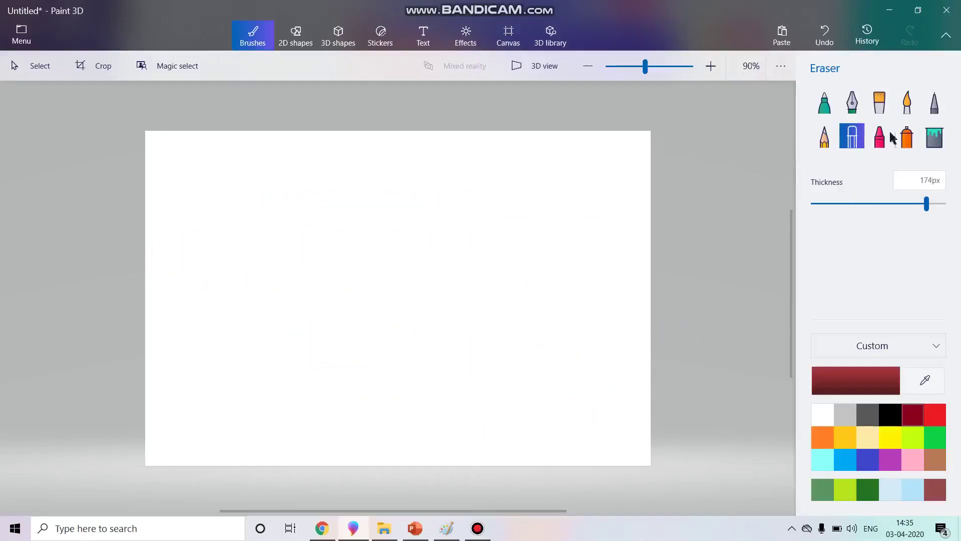
# - Spray 300px dark-red bands at 100%, 48% and 8% opacity, then restore opacity to 100%
pyautogui.click(907, 143)
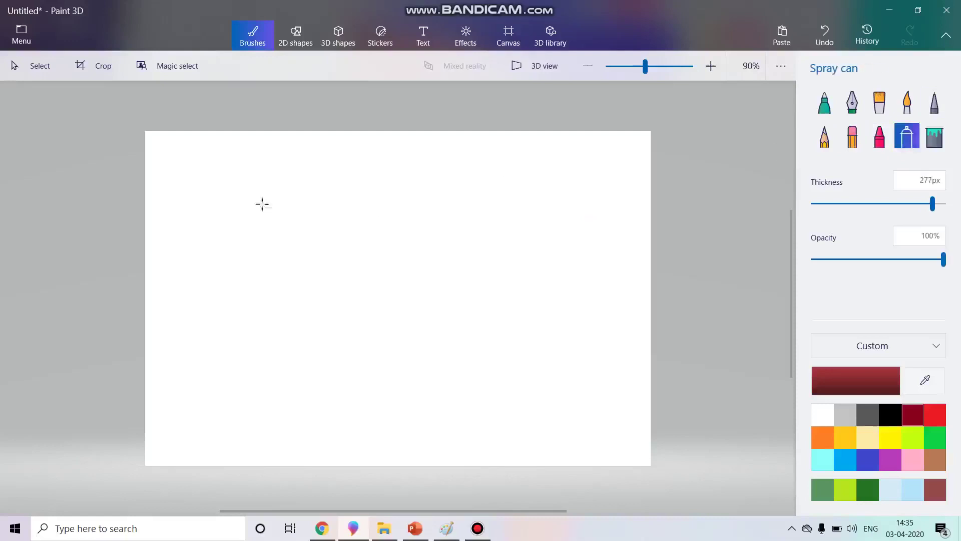
pyautogui.moveTo(242, 204)
pyautogui.mouseDown()
pyautogui.moveTo(370, 213)
pyautogui.moveTo(494, 250)
pyautogui.moveTo(592, 207)
pyautogui.mouseUp()
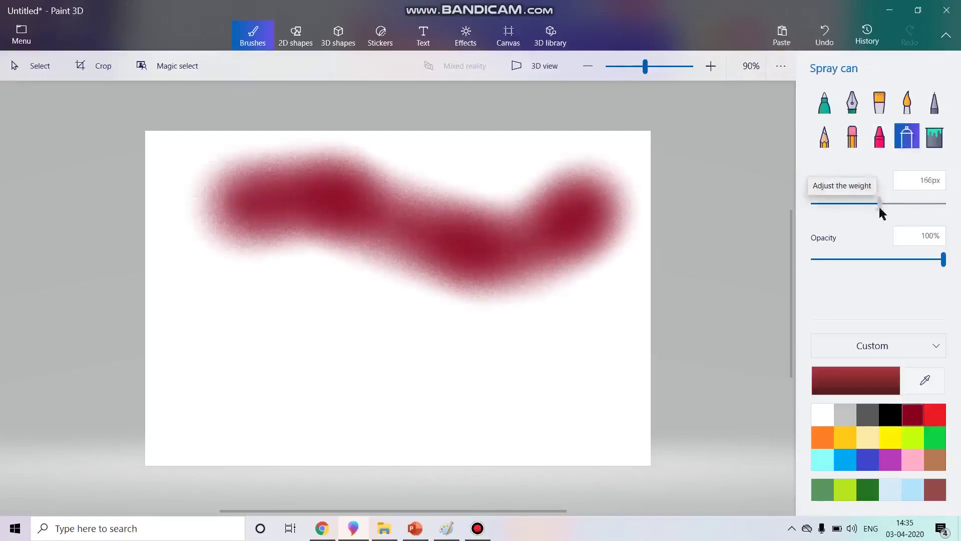
pyautogui.moveTo(879, 206); pyautogui.dragTo(960, 212)
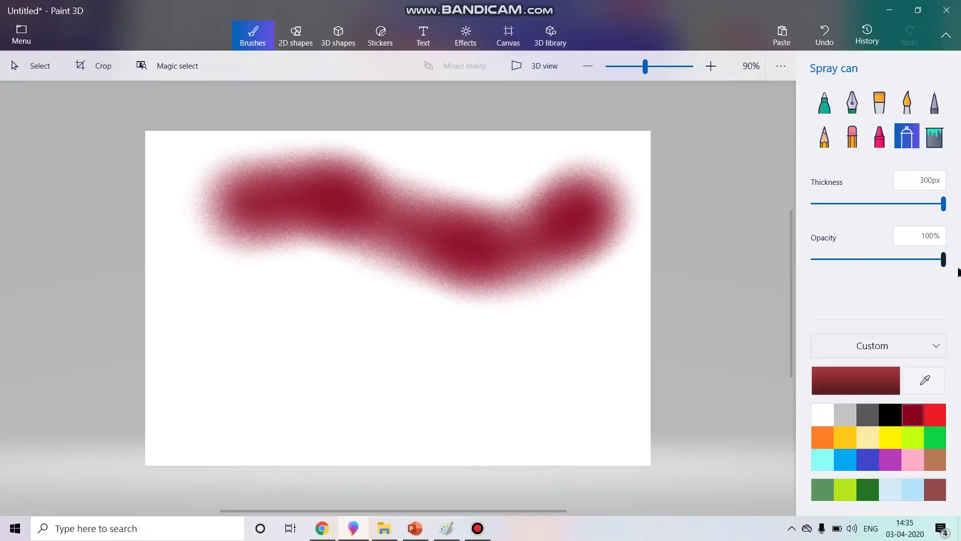
pyautogui.moveTo(944, 260); pyautogui.dragTo(875, 261)
pyautogui.moveTo(172, 313)
pyautogui.mouseDown()
pyautogui.moveTo(250, 313)
pyautogui.moveTo(358, 345)
pyautogui.moveTo(490, 356)
pyautogui.moveTo(626, 323)
pyautogui.mouseUp()
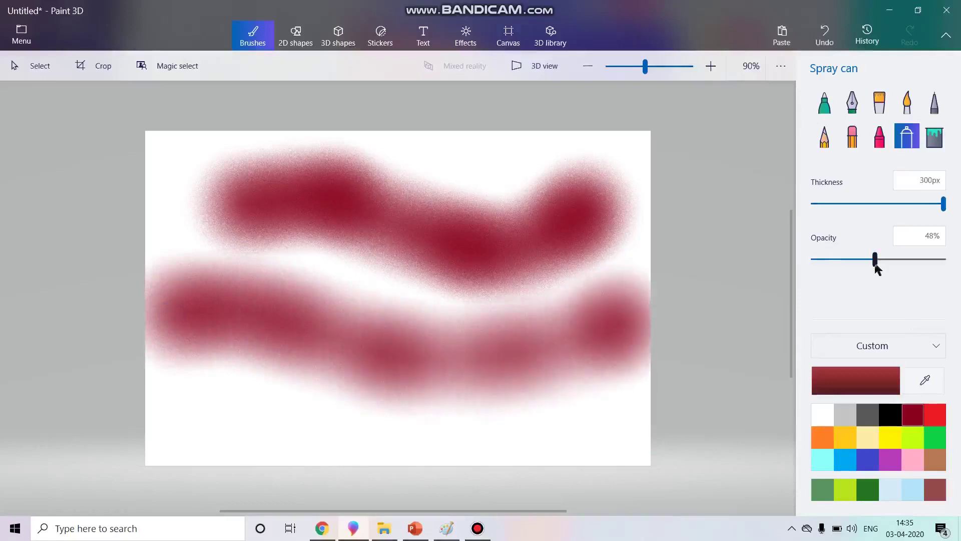
pyautogui.moveTo(875, 264); pyautogui.dragTo(822, 263)
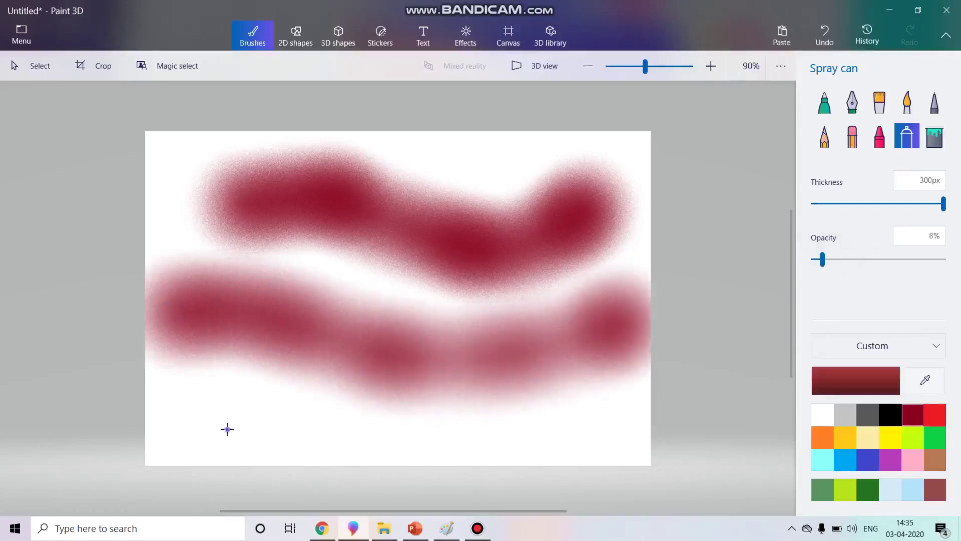
pyautogui.moveTo(226, 429)
pyautogui.mouseDown()
pyautogui.moveTo(307, 417)
pyautogui.moveTo(606, 430)
pyautogui.moveTo(646, 417)
pyautogui.mouseUp()
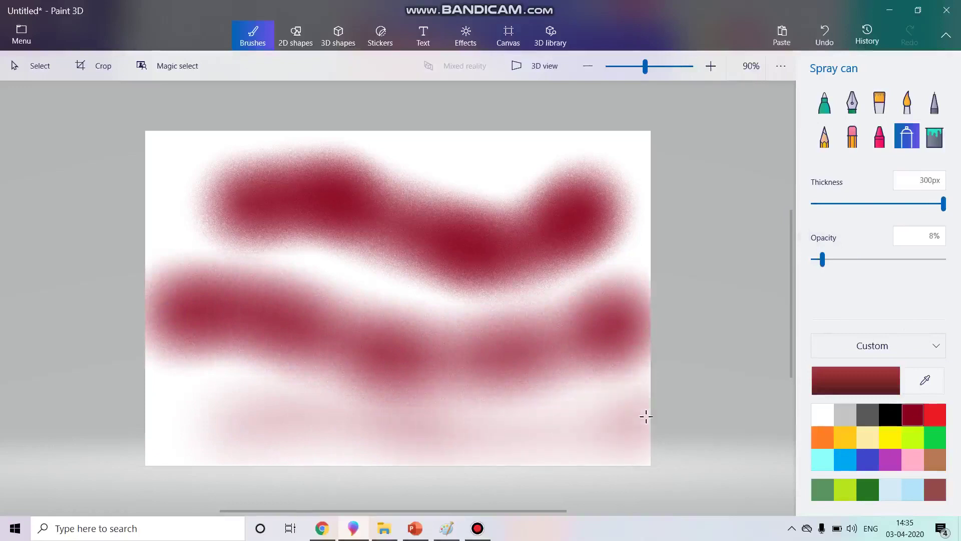
pyautogui.moveTo(823, 264); pyautogui.dragTo(950, 270)
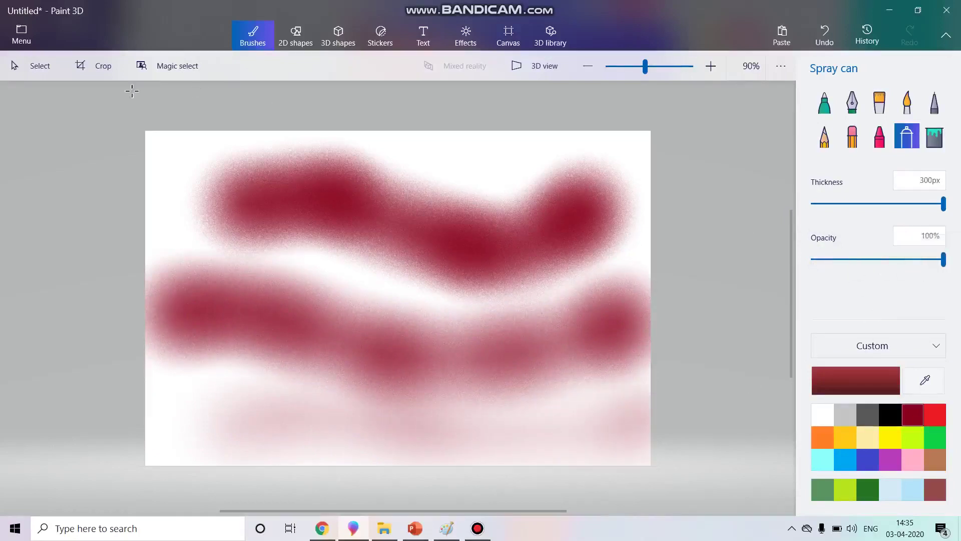
# - Select and delete the sprayed bands, then erase the faint leftover line at the left edge
pyautogui.click(23, 68)
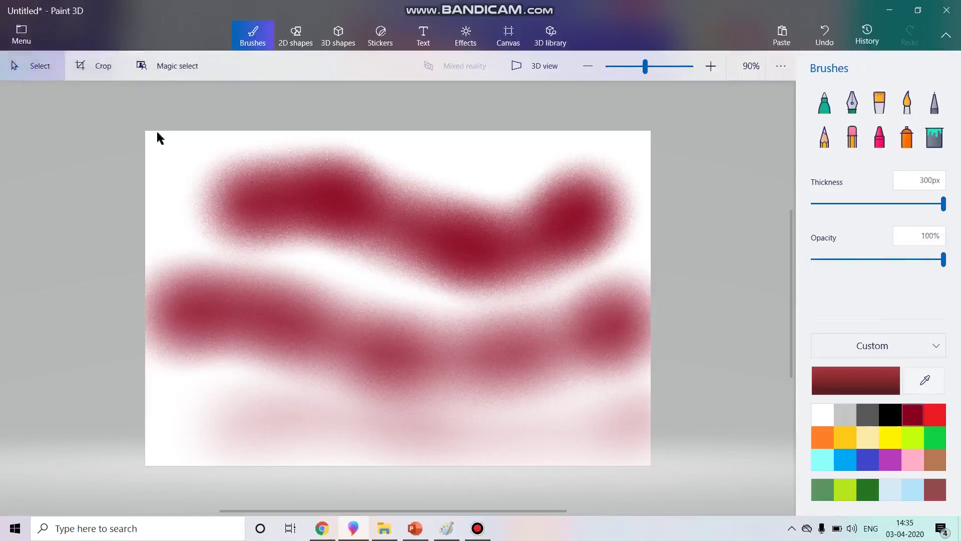
pyautogui.moveTo(163, 139); pyautogui.dragTo(673, 483)
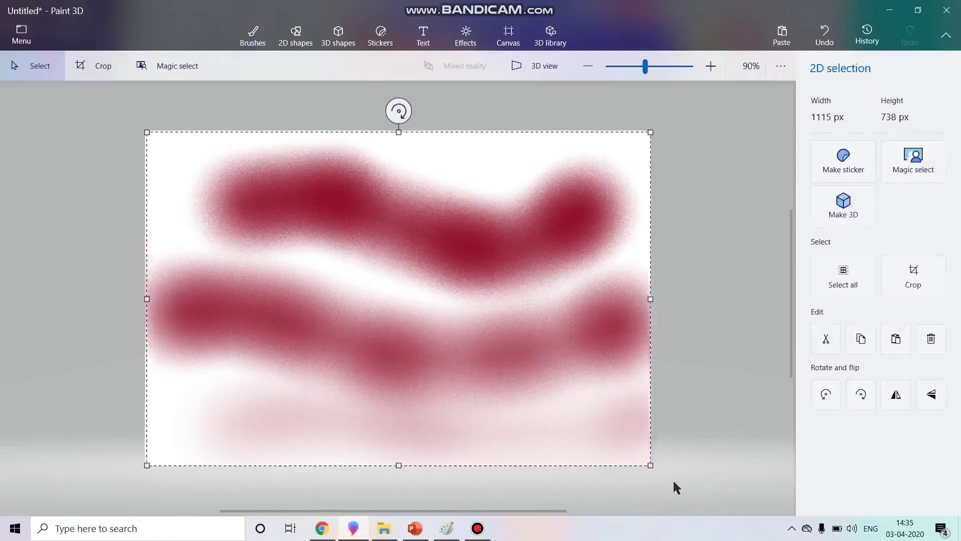
pyautogui.press('Delete')
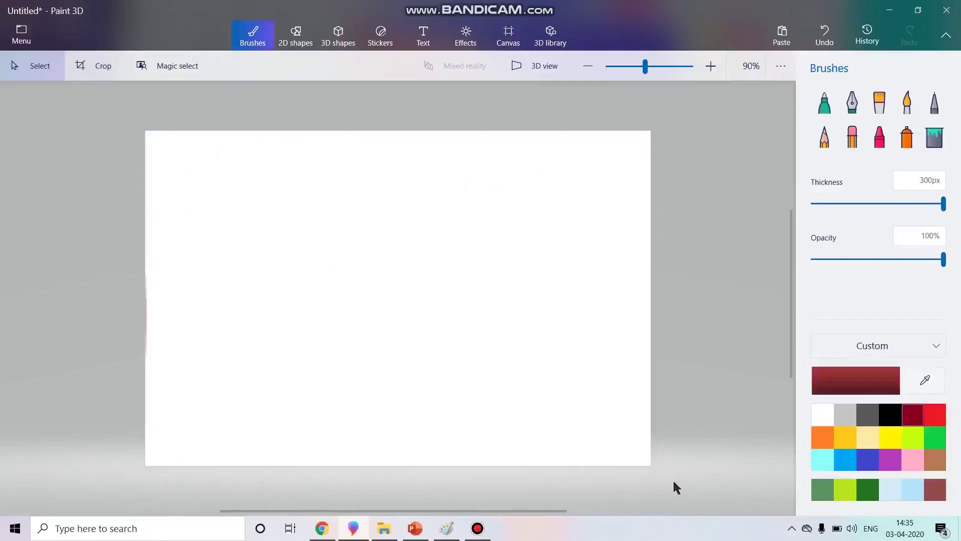
pyautogui.click(852, 142)
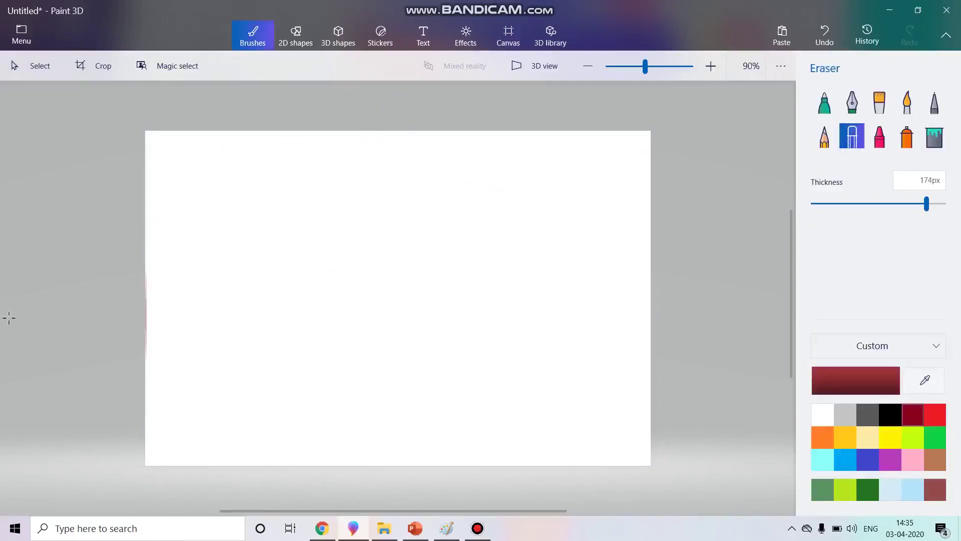
pyautogui.moveTo(145, 251); pyautogui.dragTo(145, 406)
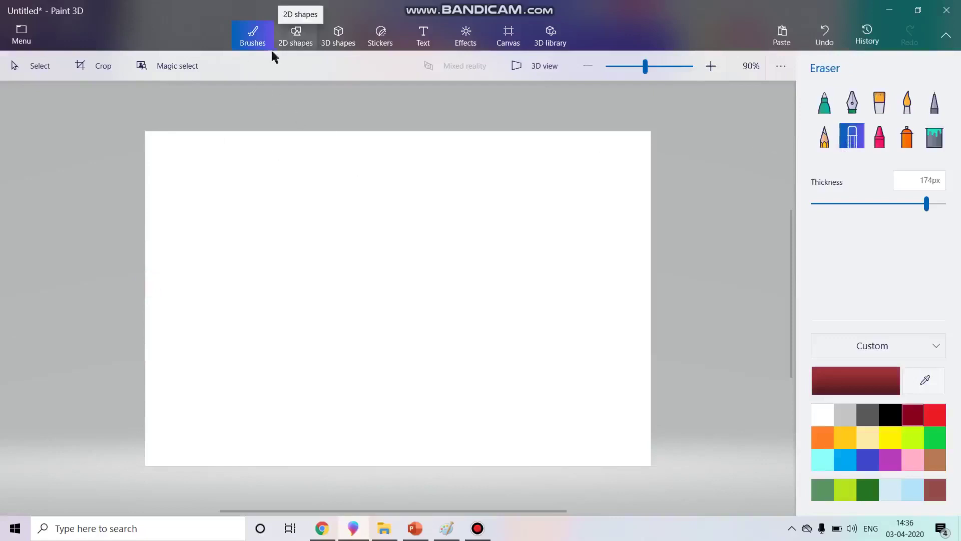
# - Draw a five-point star in the canvas centre with blue fill and red-brown outline
pyautogui.click(295, 38)
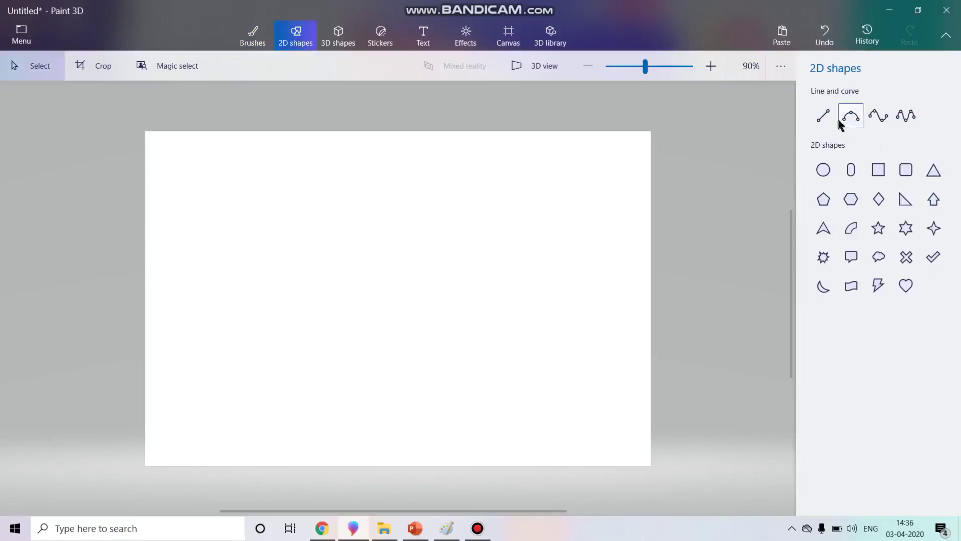
pyautogui.click(881, 232)
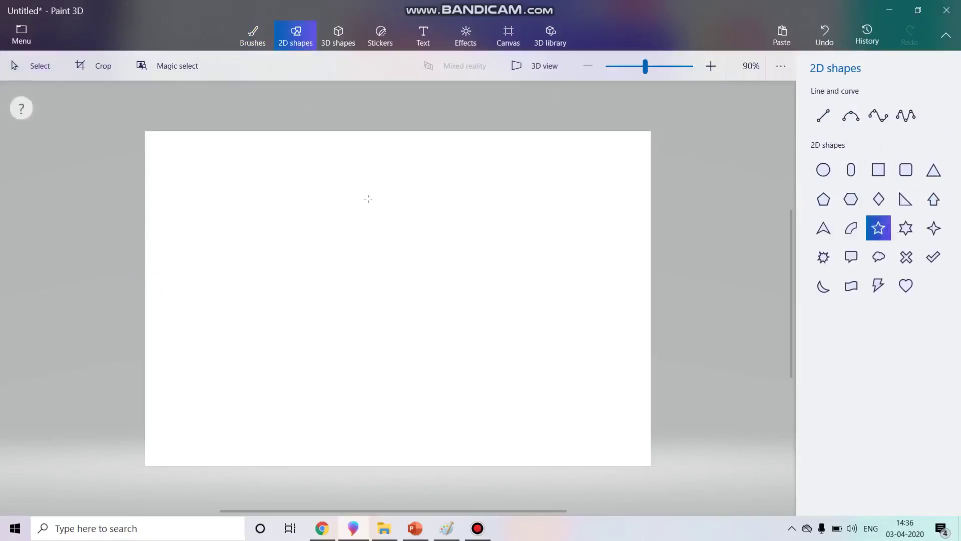
pyautogui.moveTo(308, 211); pyautogui.dragTo(516, 395)
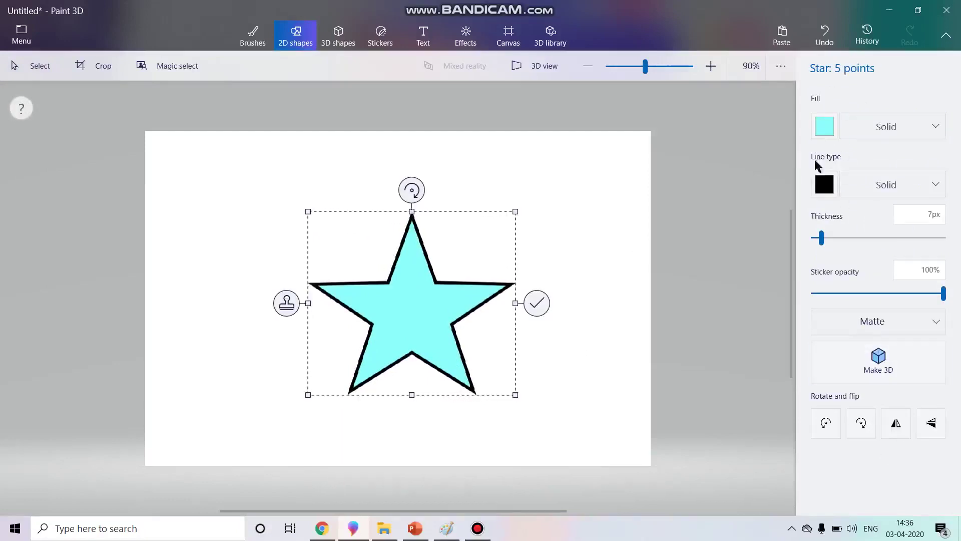
pyautogui.click(824, 131)
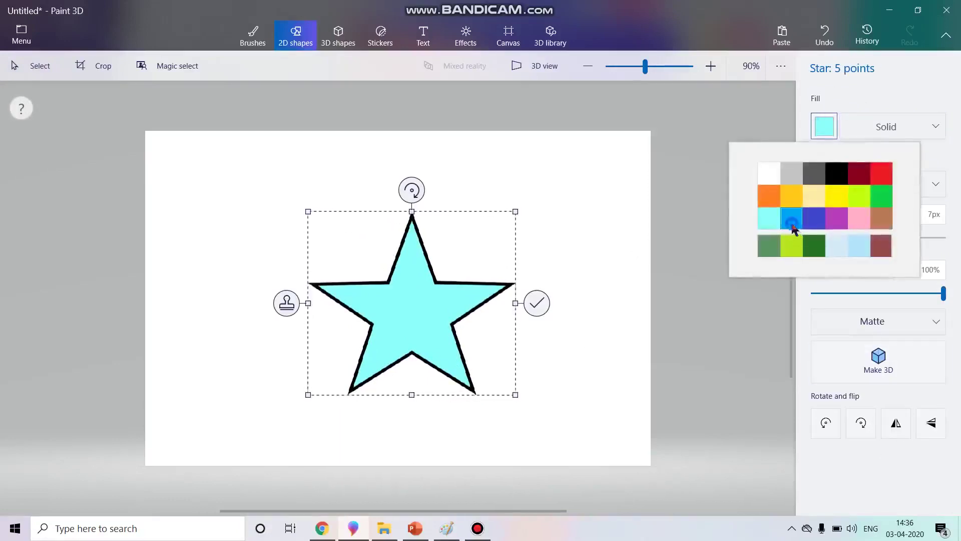
pyautogui.click(791, 220)
pyautogui.click(824, 185)
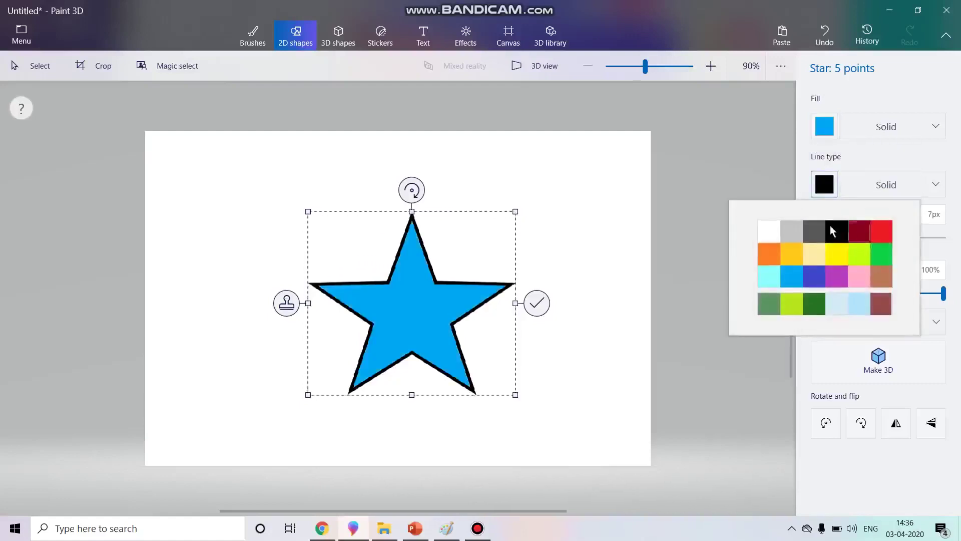
pyautogui.click(812, 231)
pyautogui.click(824, 186)
pyautogui.click(878, 303)
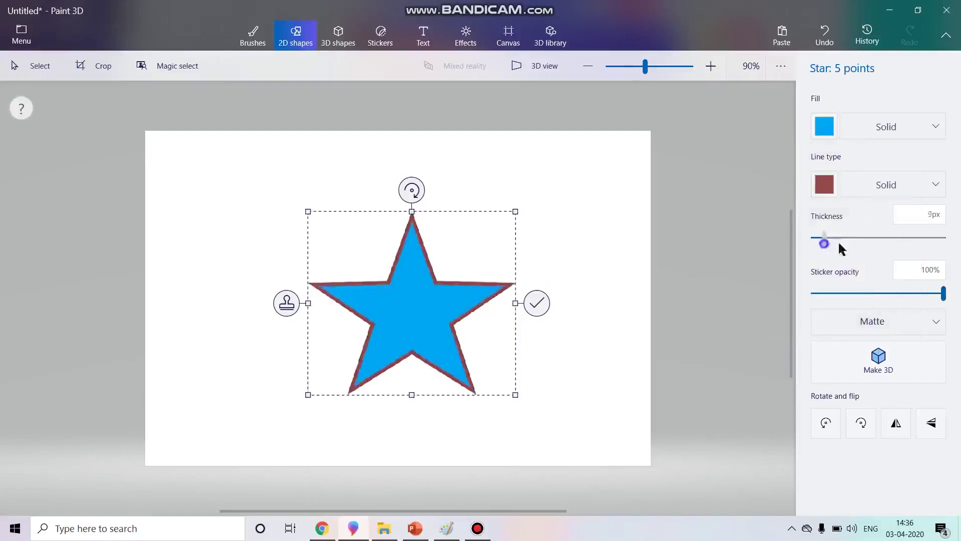
# - Thicken the star's outline to 39px, fade it to 38% opacity, and commit it
pyautogui.click(862, 240)
pyautogui.click(829, 240)
pyautogui.moveTo(829, 240); pyautogui.dragTo(864, 239)
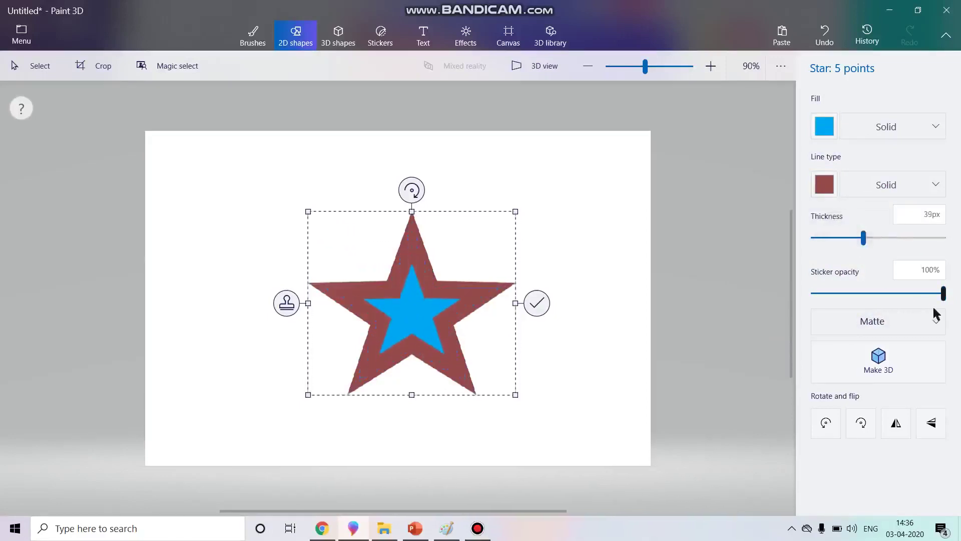
pyautogui.moveTo(942, 300); pyautogui.dragTo(862, 293)
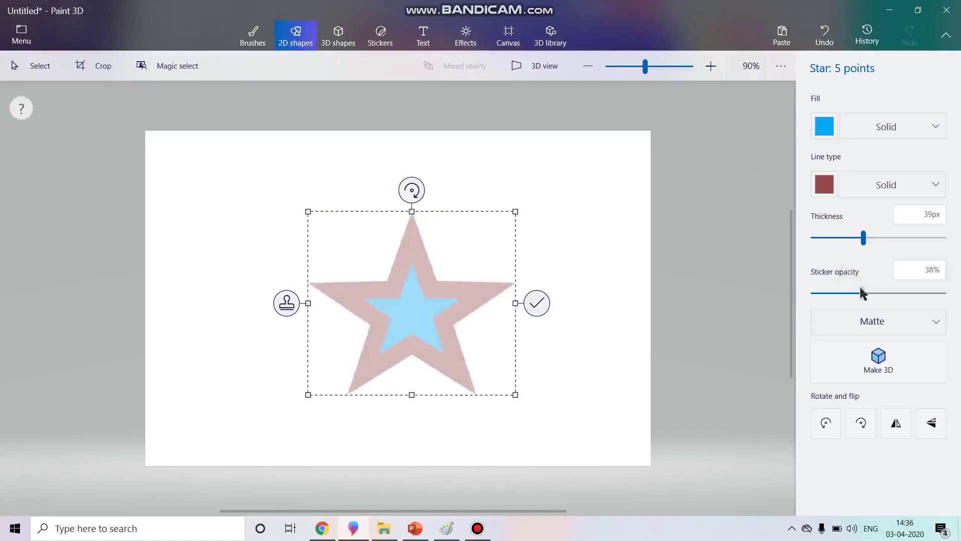
pyautogui.click(536, 307)
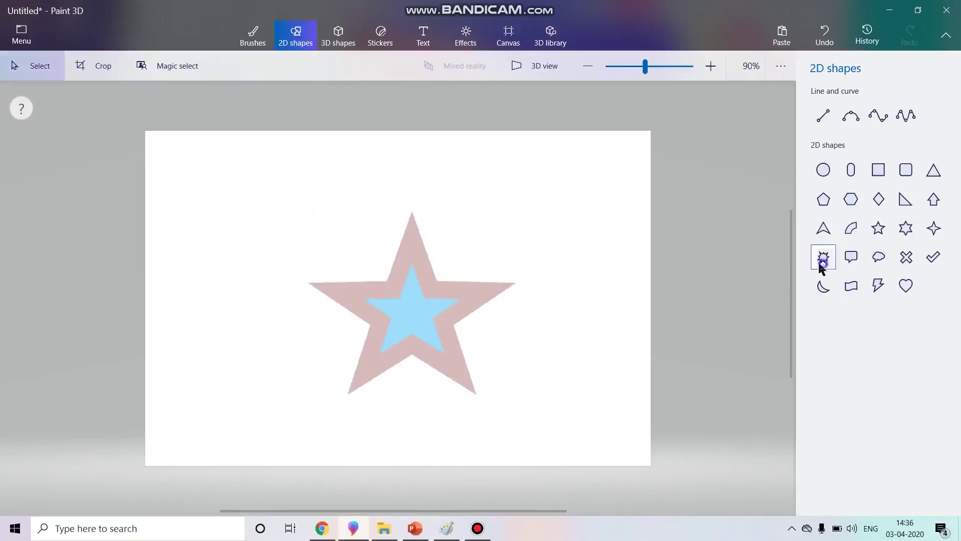
# - Draw a multipoint star over the faded star's left side with pink fill and red outline
pyautogui.moveTo(451, 200); pyautogui.dragTo(670, 399)
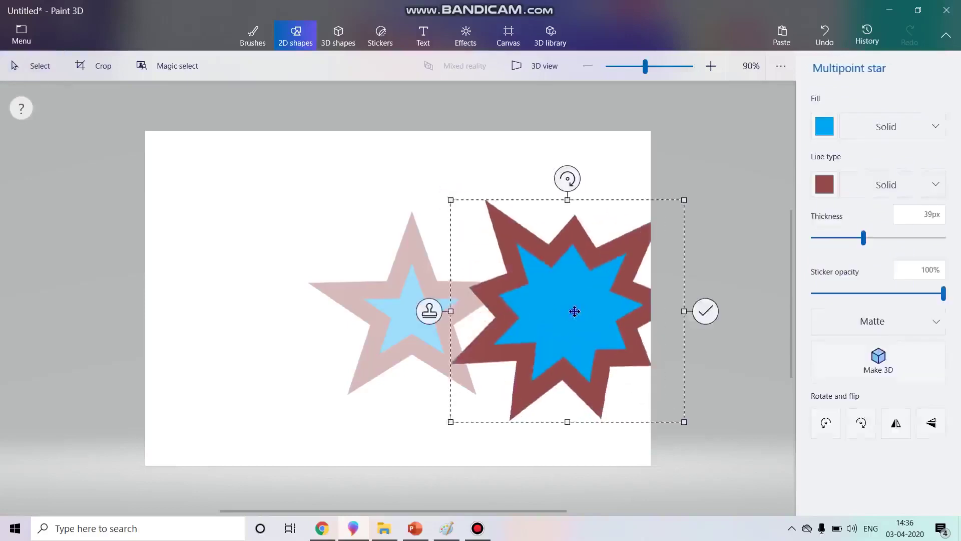
pyautogui.moveTo(574, 312); pyautogui.dragTo(334, 293)
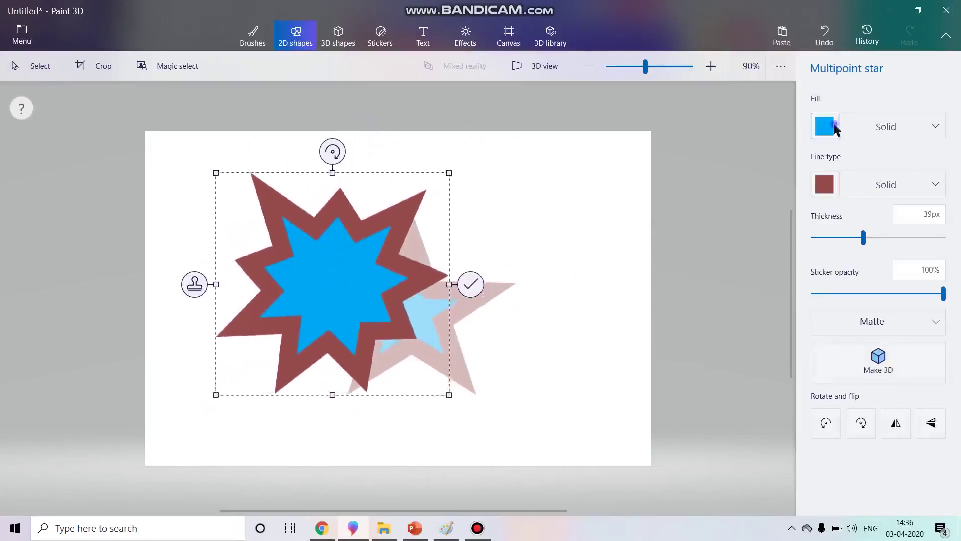
pyautogui.click(836, 129)
pyautogui.click(850, 216)
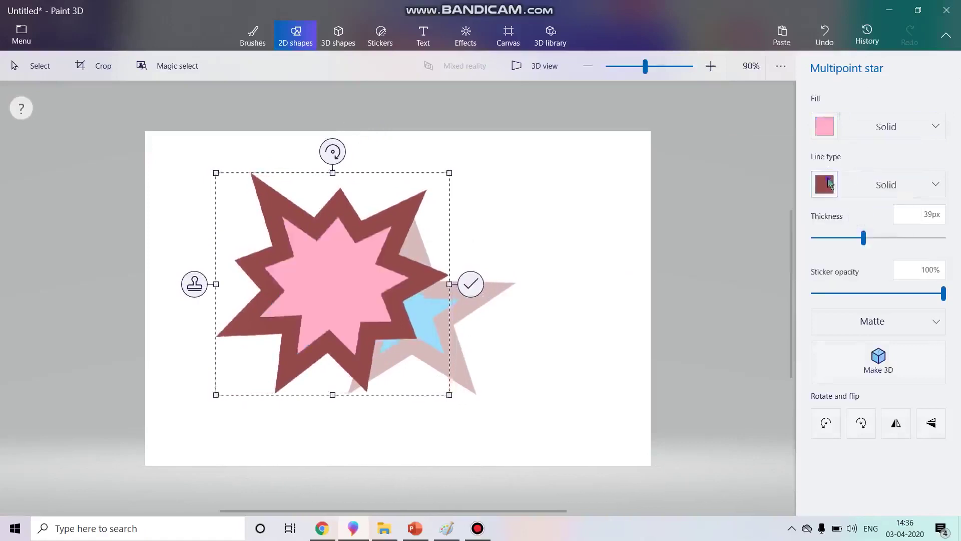
pyautogui.click(829, 182)
pyautogui.click(883, 229)
pyautogui.click(603, 241)
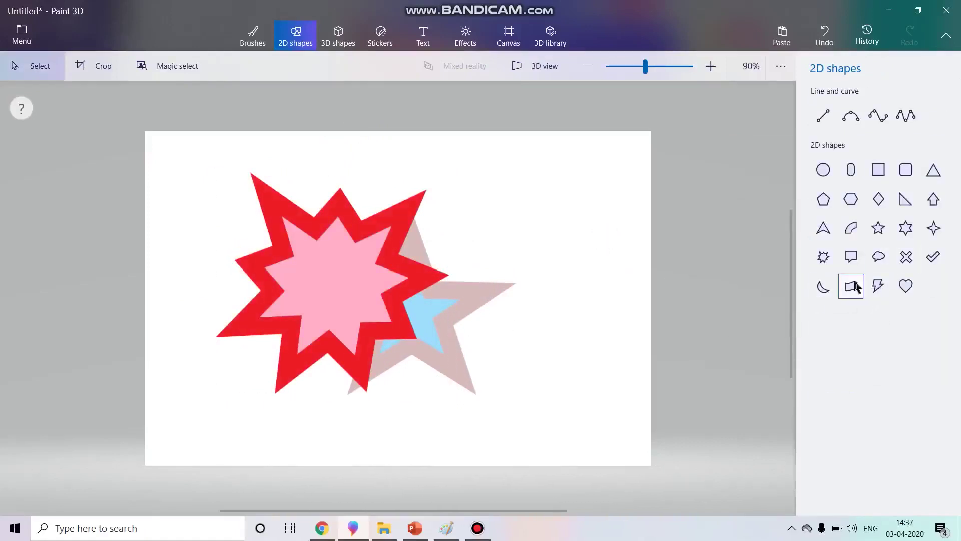
# - Draw a cross shape and give it a dark grey outline and purple fill
pyautogui.click(906, 257)
pyautogui.moveTo(468, 215); pyautogui.dragTo(651, 433)
pyautogui.moveTo(584, 344); pyautogui.dragTo(555, 291)
pyautogui.moveTo(622, 273); pyautogui.dragTo(488, 343)
pyautogui.click(815, 187)
pyautogui.click(813, 187)
pyautogui.click(812, 187)
pyautogui.click(811, 231)
pyautogui.click(824, 128)
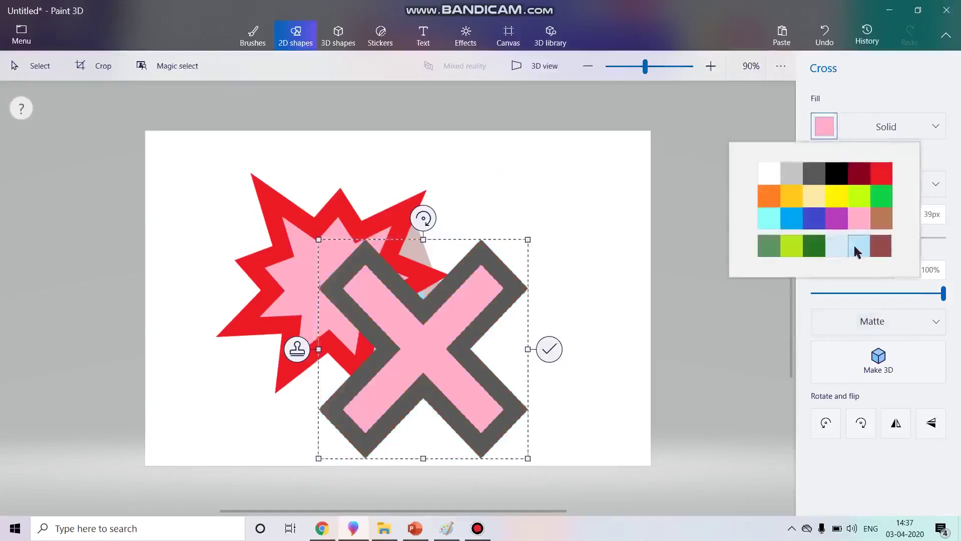
pyautogui.click(838, 219)
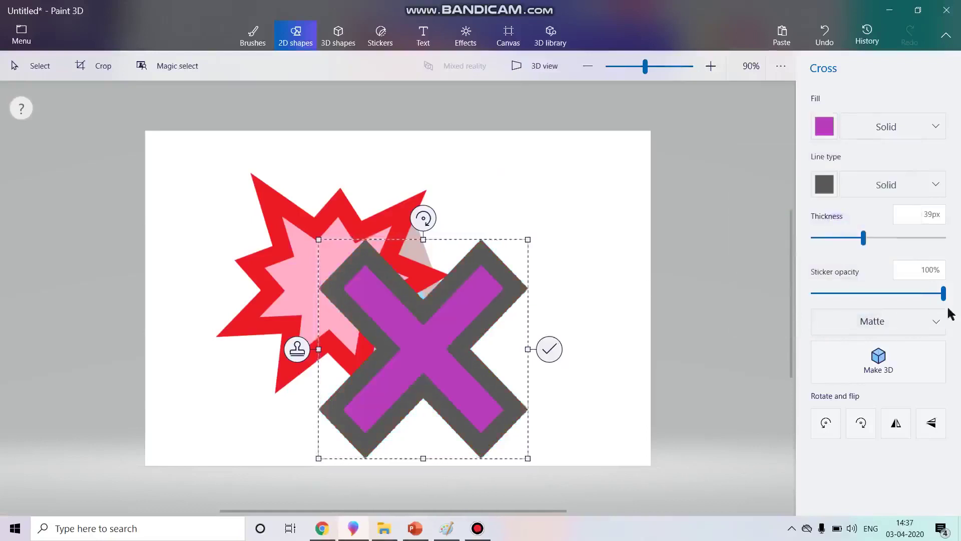
# - Fade the cross to 24% opacity, move it to the upper left, and commit it
pyautogui.moveTo(945, 295); pyautogui.dragTo(858, 298)
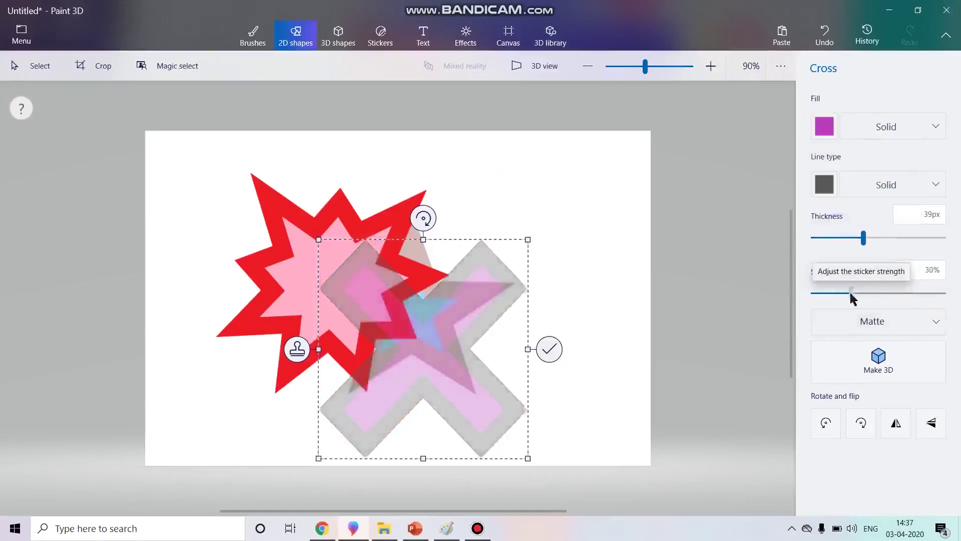
pyautogui.moveTo(849, 297); pyautogui.dragTo(843, 296)
pyautogui.moveTo(463, 369); pyautogui.dragTo(304, 240)
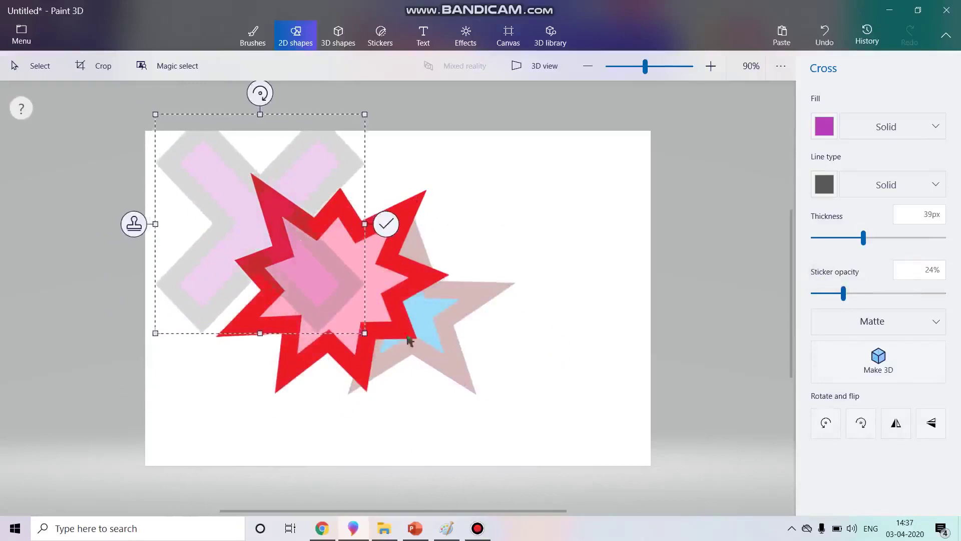
pyautogui.moveTo(289, 279); pyautogui.dragTo(306, 297)
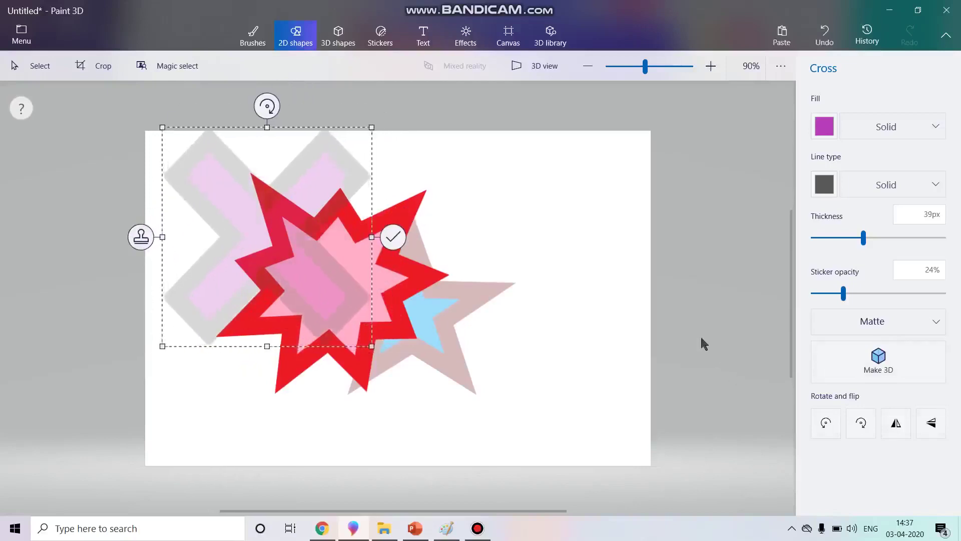
pyautogui.click(632, 128)
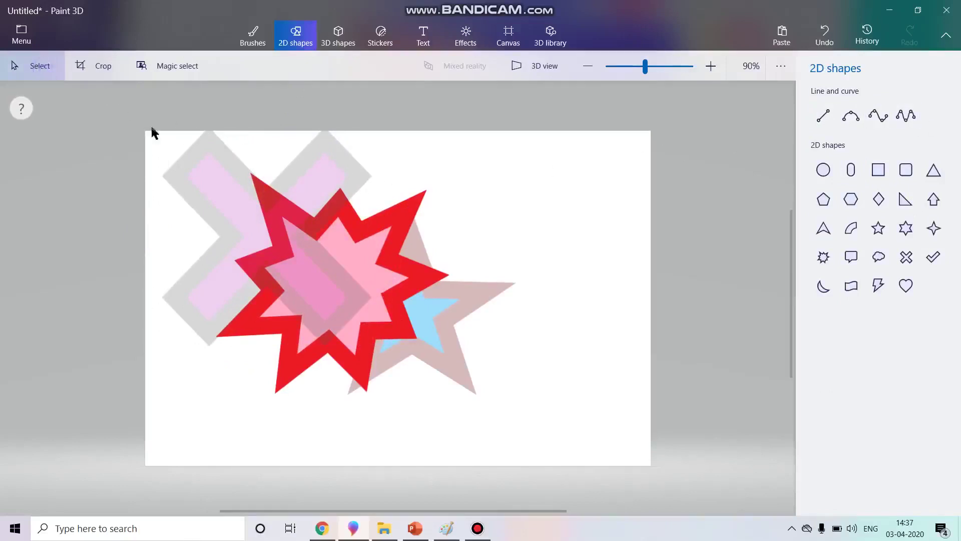
# - Clear the canvas and draw a thick grey line running diagonally from upper left to lower right
pyautogui.moveTo(152, 129); pyautogui.dragTo(569, 448)
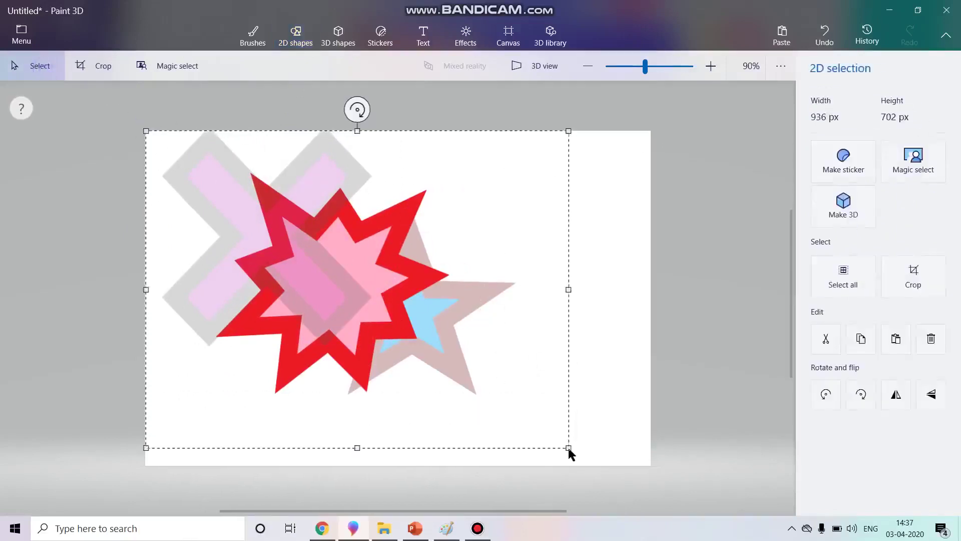
pyautogui.press('Delete')
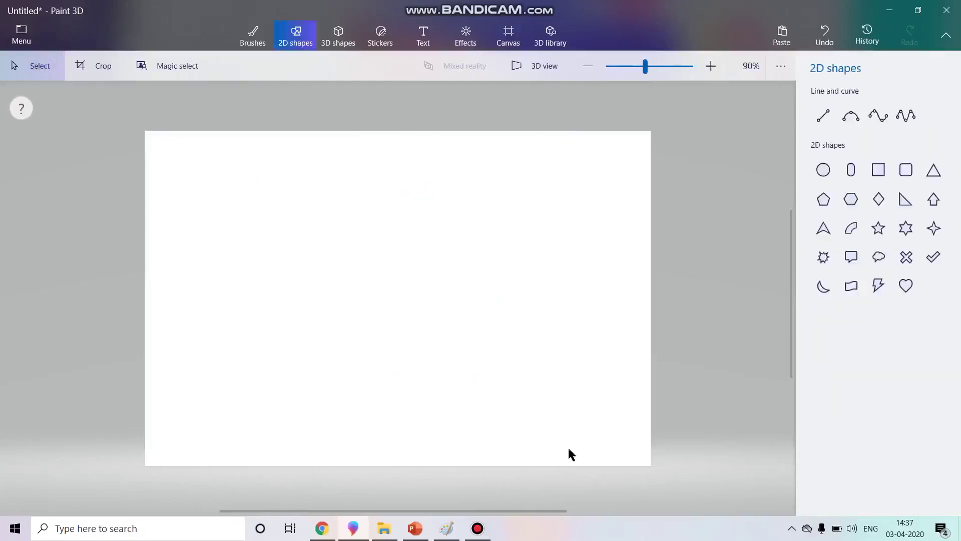
pyautogui.click(821, 118)
pyautogui.moveTo(241, 286); pyautogui.dragTo(461, 268)
pyautogui.moveTo(241, 290); pyautogui.dragTo(243, 417)
pyautogui.moveTo(448, 261); pyautogui.dragTo(589, 332)
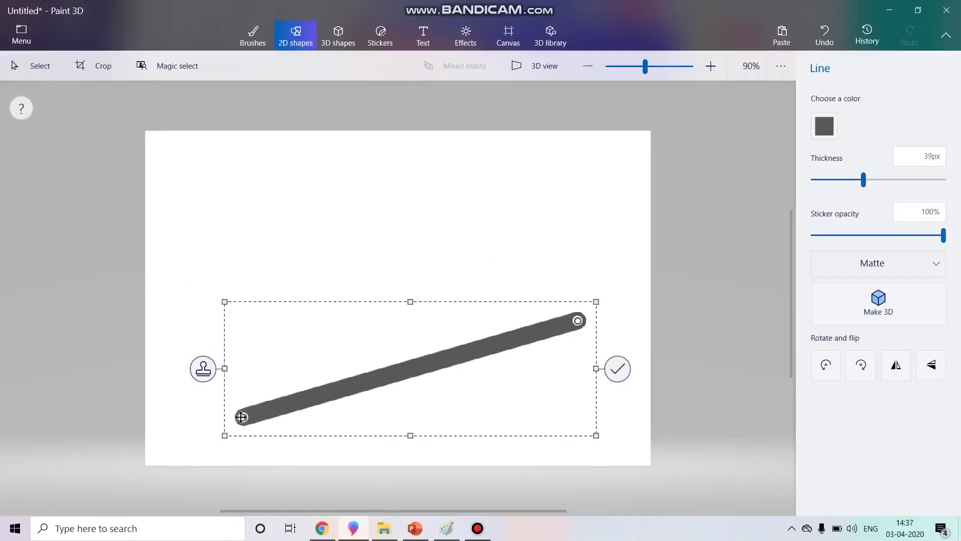
pyautogui.moveTo(238, 415); pyautogui.dragTo(238, 244)
pyautogui.moveTo(245, 208); pyautogui.dragTo(269, 303)
pyautogui.moveTo(270, 225); pyautogui.dragTo(281, 184)
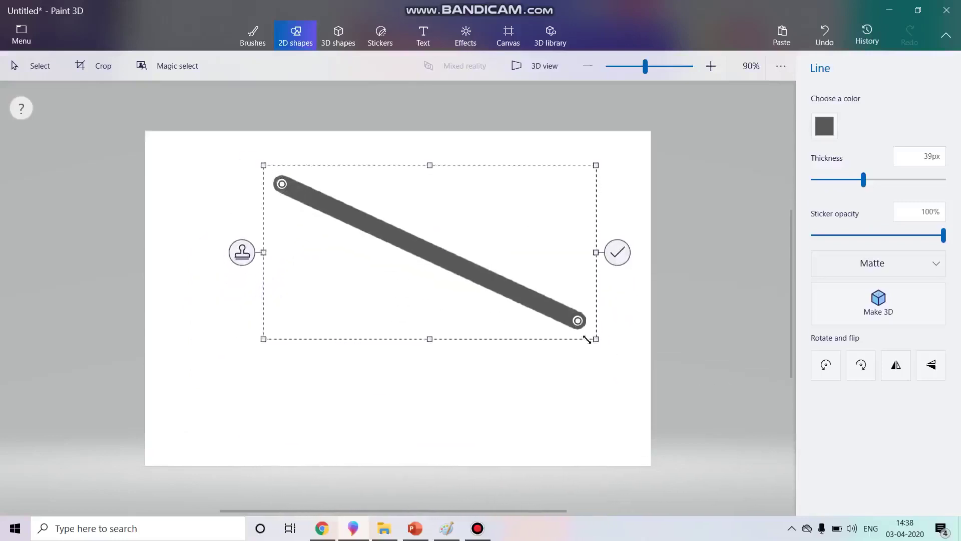
pyautogui.moveTo(578, 322); pyautogui.dragTo(506, 386)
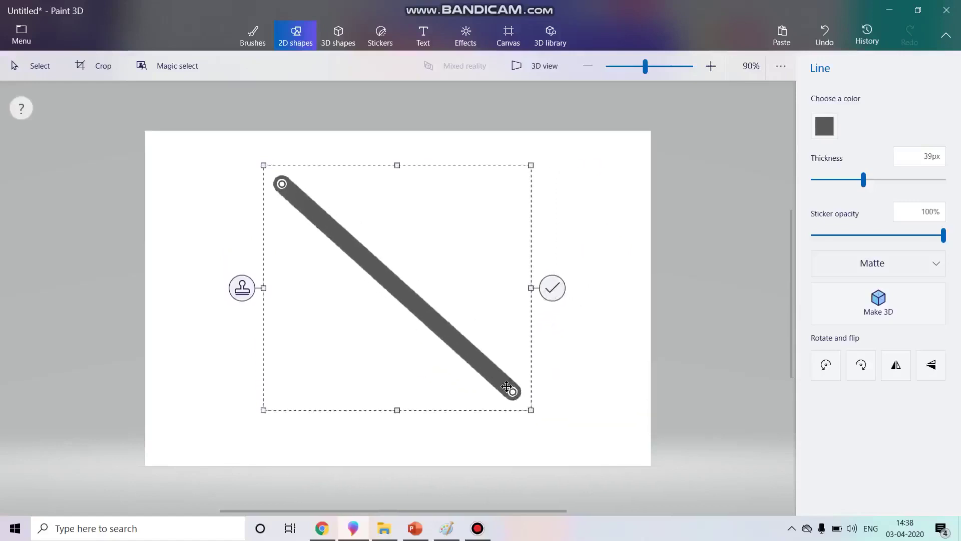
# - Stamp a copy of the line and place it parallel beside the original
pyautogui.click(243, 289)
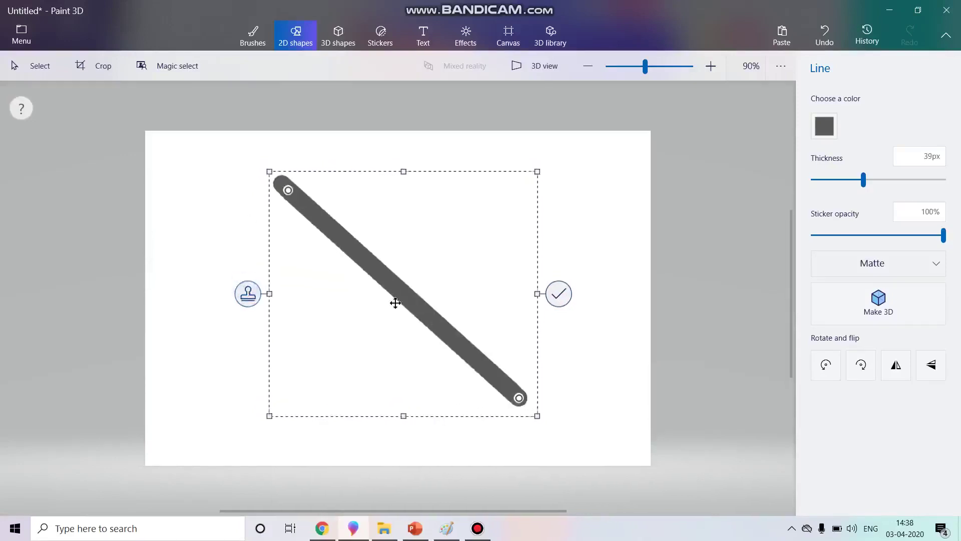
pyautogui.moveTo(395, 301); pyautogui.dragTo(372, 334)
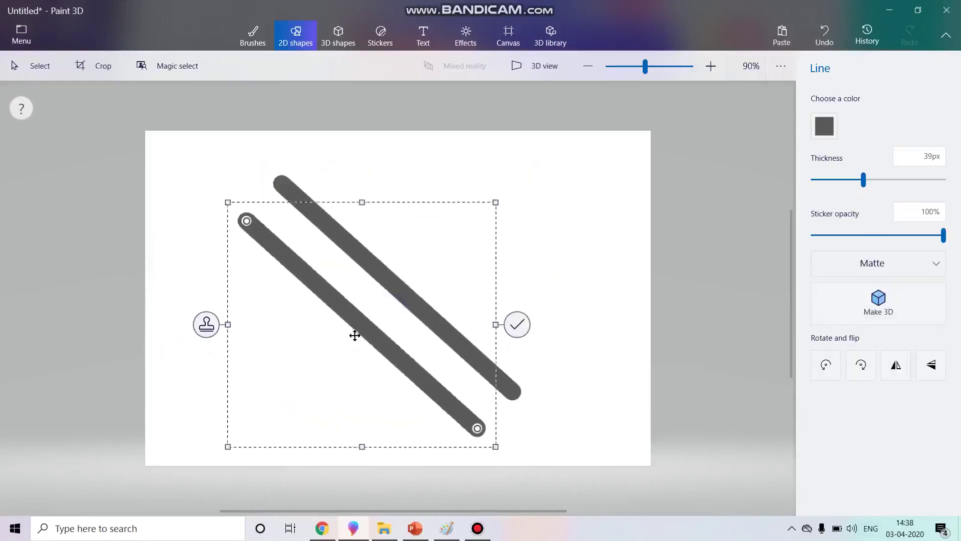
pyautogui.click(520, 397)
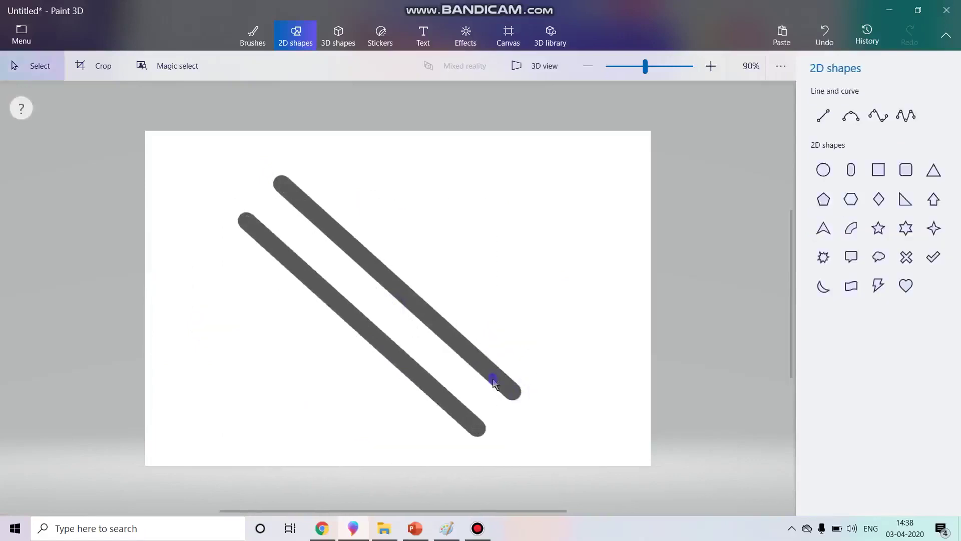
pyautogui.moveTo(263, 160); pyautogui.dragTo(595, 431)
pyautogui.click(640, 316)
# - Draw a three-point grey curve, bend its points, then rotate 90° and flip it
pyautogui.click(852, 118)
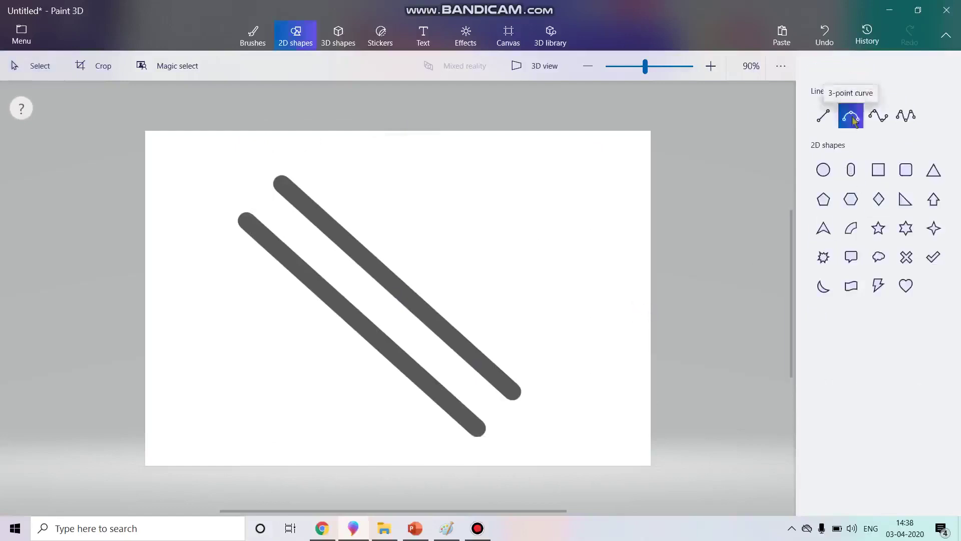
pyautogui.moveTo(416, 183)
pyautogui.mouseDown()
pyautogui.moveTo(612, 307)
pyautogui.moveTo(612, 361)
pyautogui.moveTo(597, 372)
pyautogui.mouseUp()
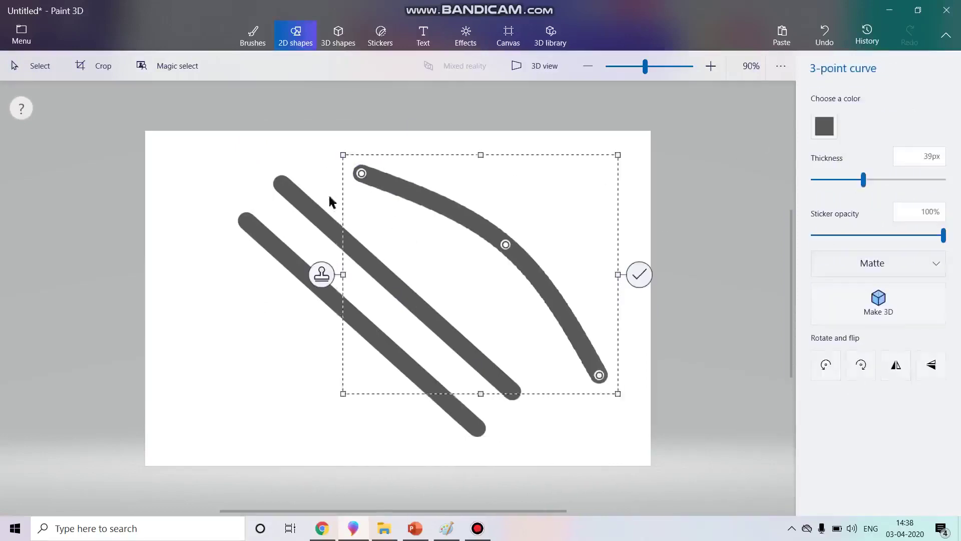
pyautogui.moveTo(509, 247); pyautogui.dragTo(551, 193)
pyautogui.moveTo(600, 375); pyautogui.dragTo(530, 310)
pyautogui.moveTo(362, 173); pyautogui.dragTo(391, 244)
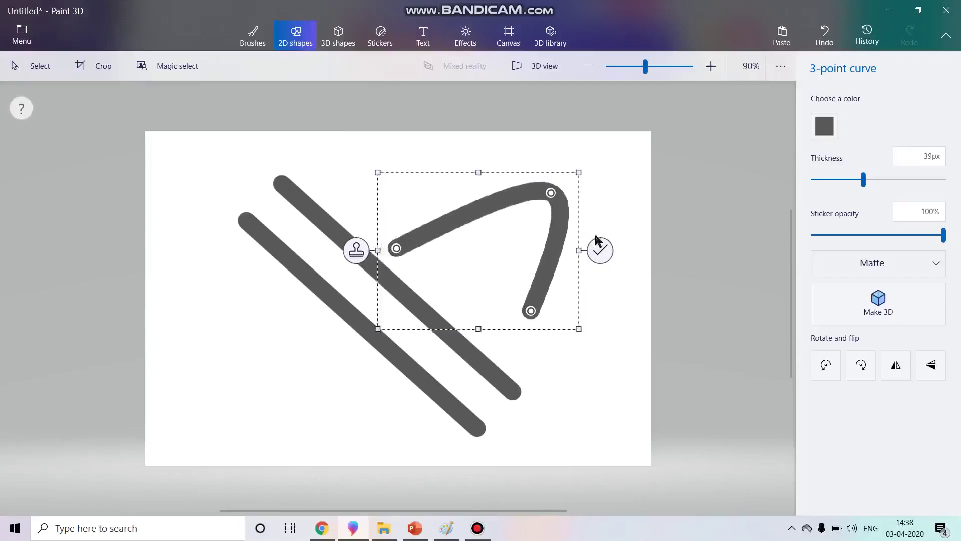
pyautogui.click(827, 365)
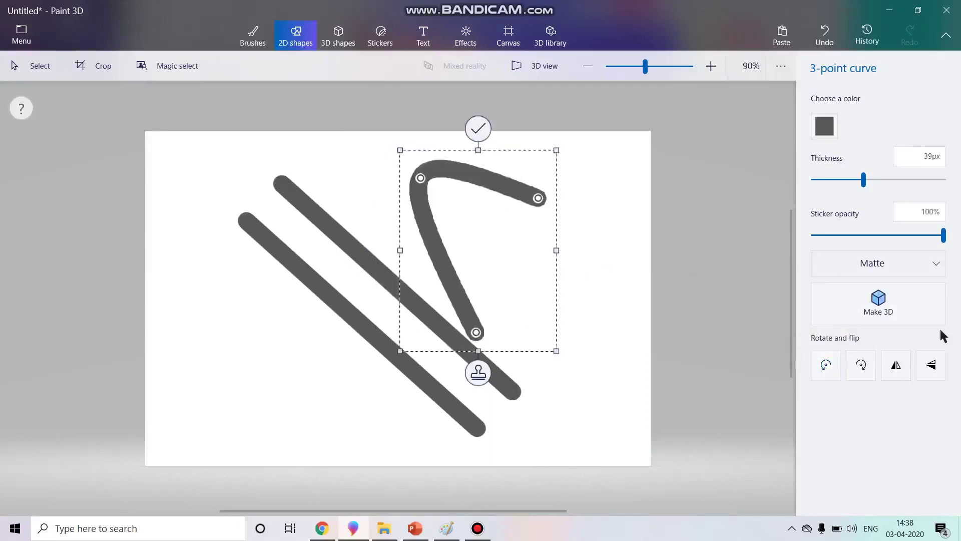
pyautogui.click(899, 370)
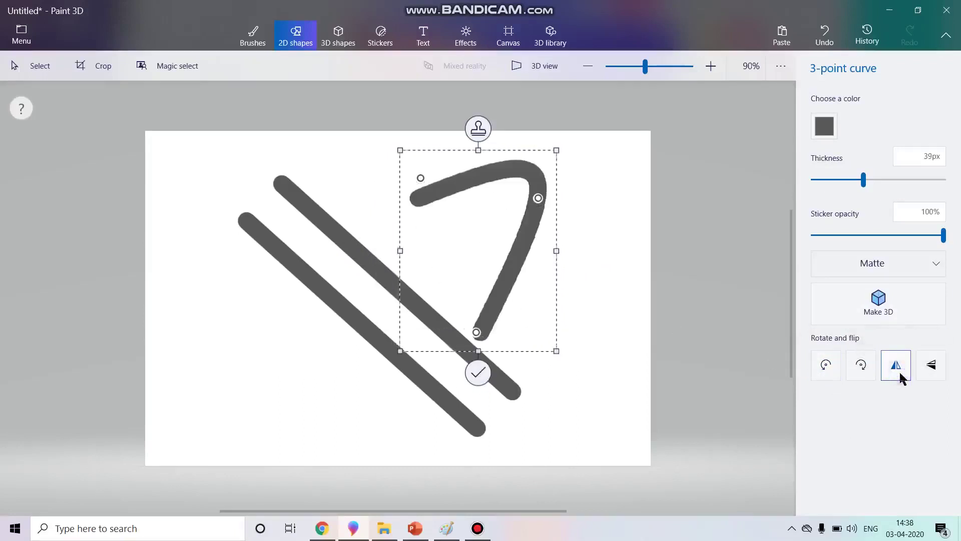
pyautogui.click(933, 376)
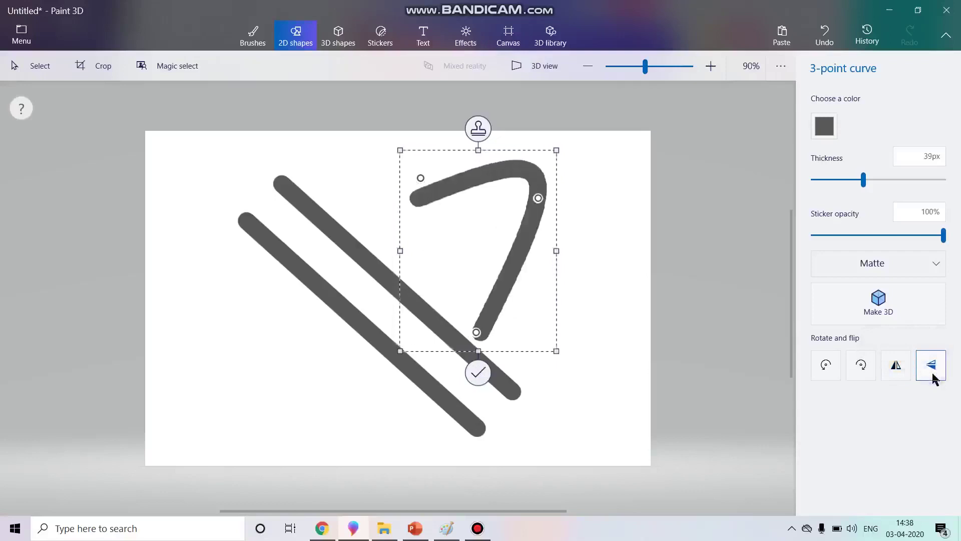
pyautogui.click(896, 366)
pyautogui.click(897, 367)
# - Reposition and reshape the curve into a 7 and commit it
pyautogui.moveTo(520, 274); pyautogui.dragTo(607, 258)
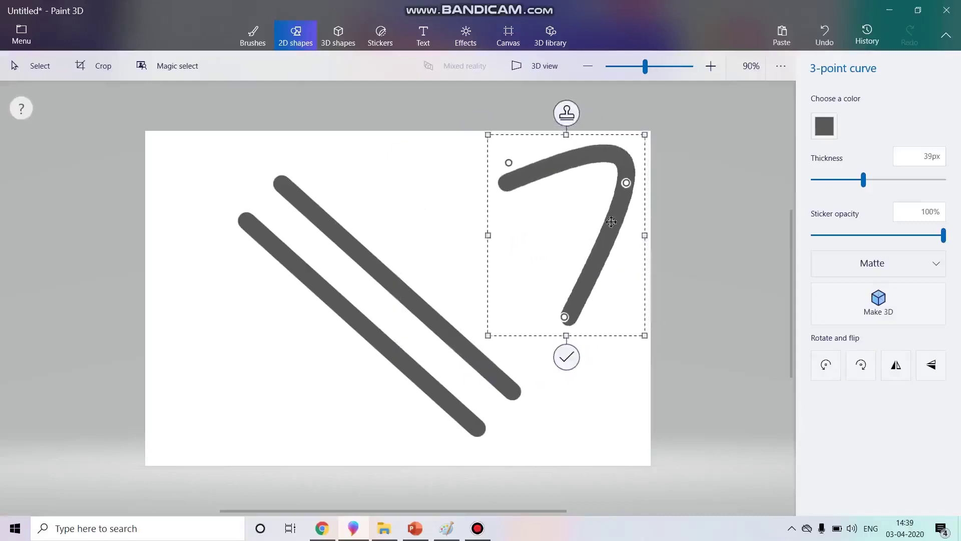
pyautogui.moveTo(626, 184); pyautogui.dragTo(635, 199)
pyautogui.moveTo(496, 201); pyautogui.dragTo(500, 164)
pyautogui.moveTo(603, 249); pyautogui.dragTo(588, 329)
pyautogui.moveTo(545, 367); pyautogui.dragTo(522, 413)
pyautogui.moveTo(455, 184); pyautogui.dragTo(446, 217)
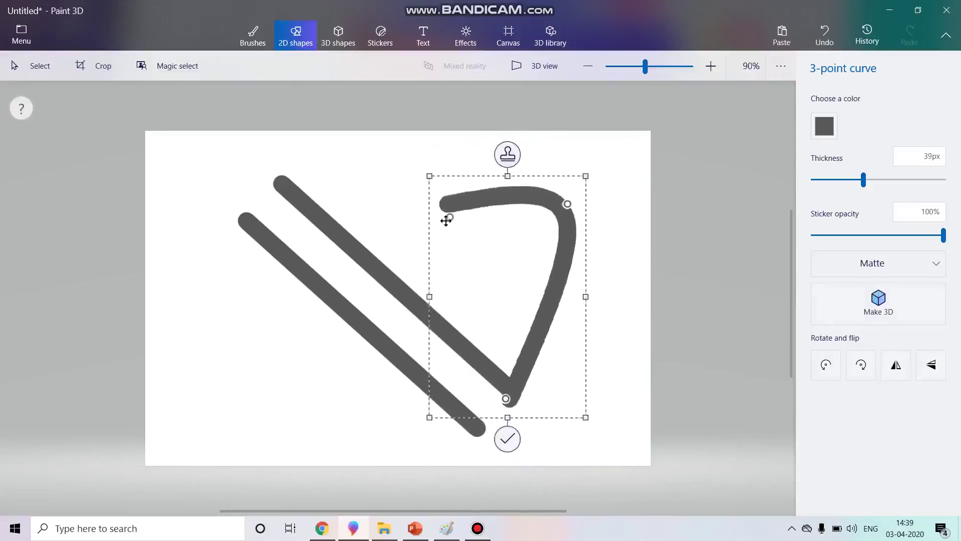
pyautogui.moveTo(565, 203); pyautogui.dragTo(614, 221)
pyautogui.click(459, 184)
# - Delete the two diagonal lines and their leftover stub, then move the 7 to centre
pyautogui.moveTo(200, 129); pyautogui.dragTo(499, 442)
pyautogui.press('Delete')
pyautogui.moveTo(467, 330); pyautogui.dragTo(533, 428)
pyautogui.press('Delete')
pyautogui.moveTo(558, 256); pyautogui.dragTo(695, 431)
pyautogui.moveTo(614, 292)
pyautogui.mouseDown()
pyautogui.moveTo(485, 321)
pyautogui.moveTo(445, 303)
pyautogui.mouseUp()
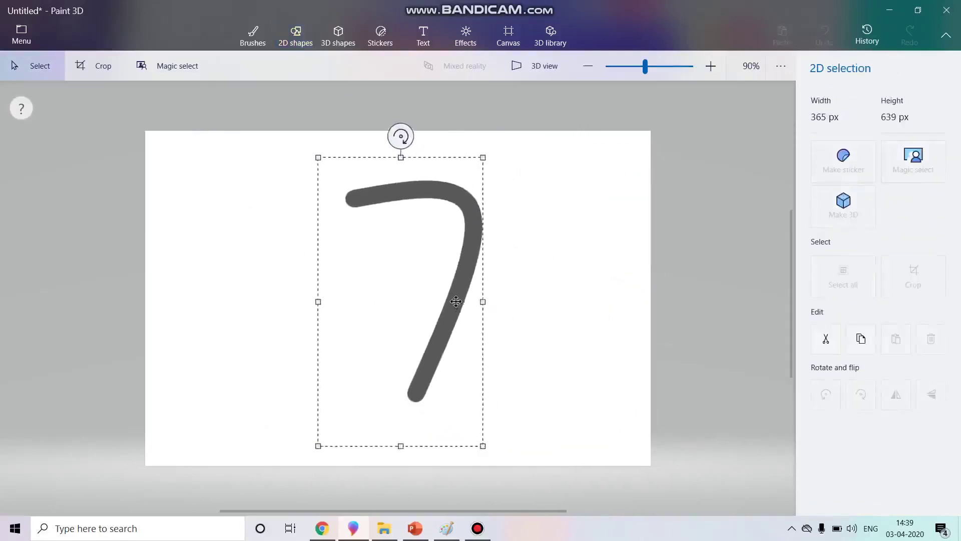
pyautogui.click(666, 286)
# - Draw a four-point curve and shape it into a 2 left of the 7
pyautogui.click(884, 119)
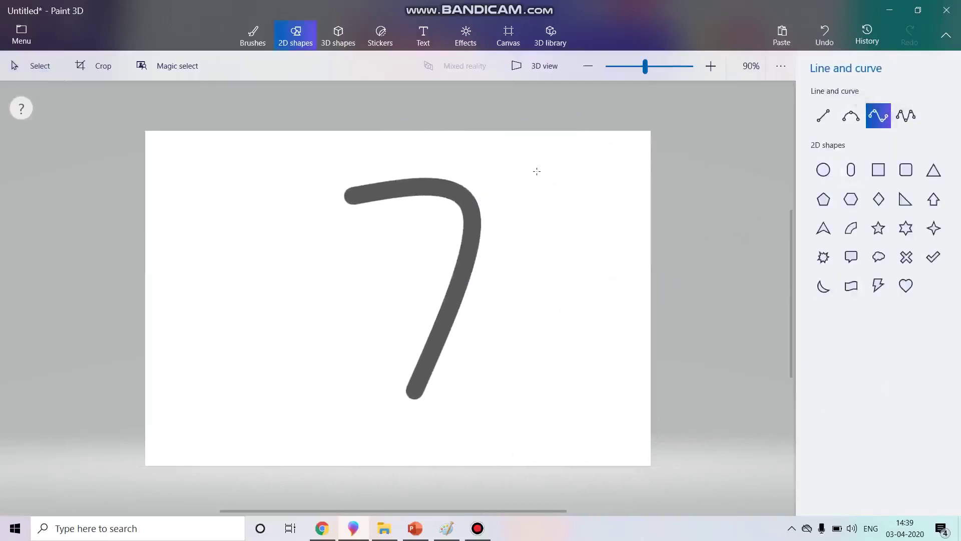
pyautogui.moveTo(555, 185)
pyautogui.mouseDown()
pyautogui.moveTo(596, 439)
pyautogui.moveTo(603, 435)
pyautogui.mouseUp()
pyautogui.moveTo(571, 347); pyautogui.dragTo(530, 363)
pyautogui.moveTo(592, 265); pyautogui.dragTo(616, 278)
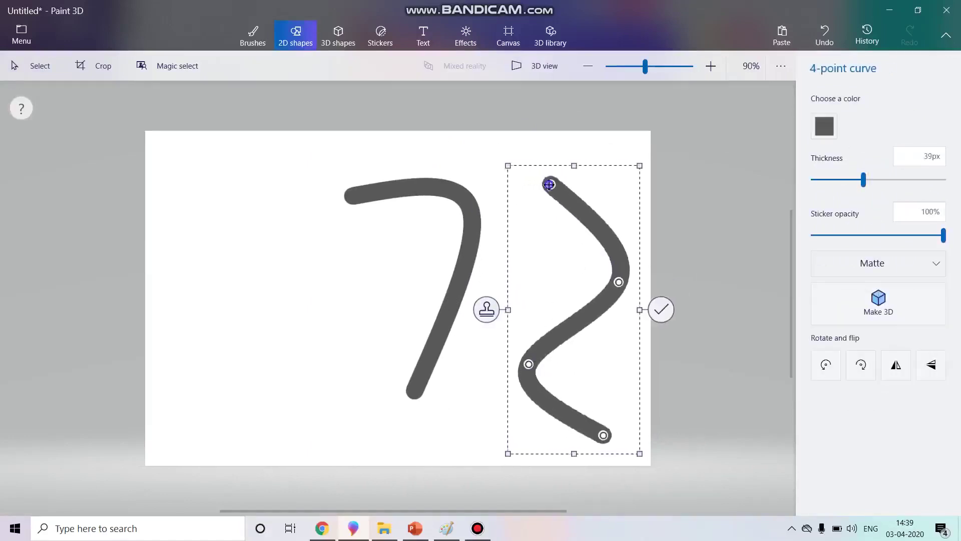
pyautogui.moveTo(550, 184); pyautogui.dragTo(520, 245)
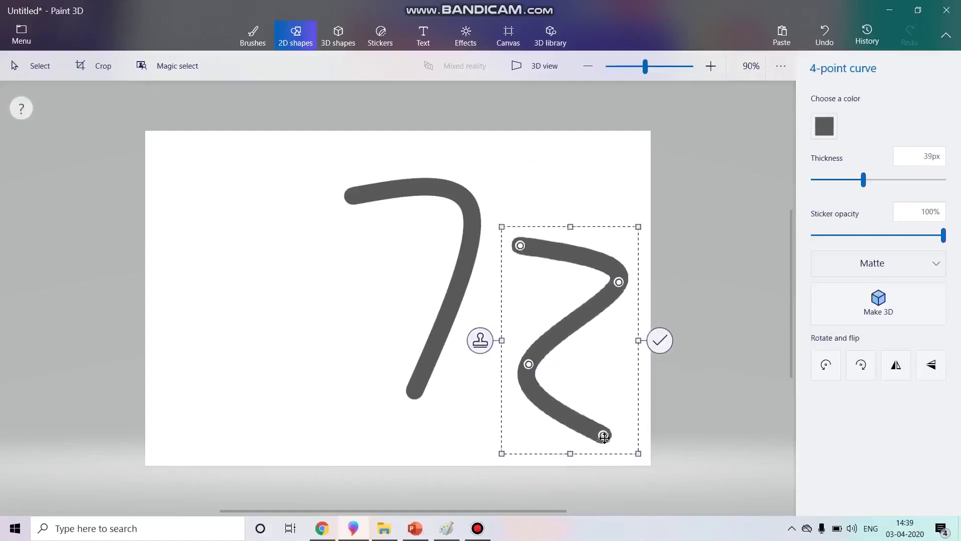
pyautogui.moveTo(604, 433); pyautogui.dragTo(641, 392)
pyautogui.moveTo(593, 311); pyautogui.dragTo(282, 296)
pyautogui.moveTo(307, 266); pyautogui.dragTo(319, 236)
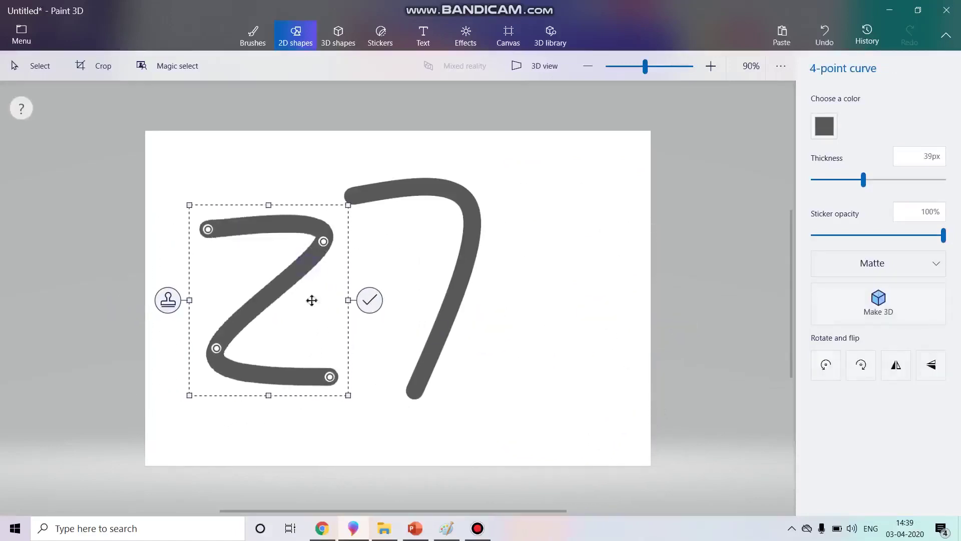
pyautogui.moveTo(328, 373); pyautogui.dragTo(332, 363)
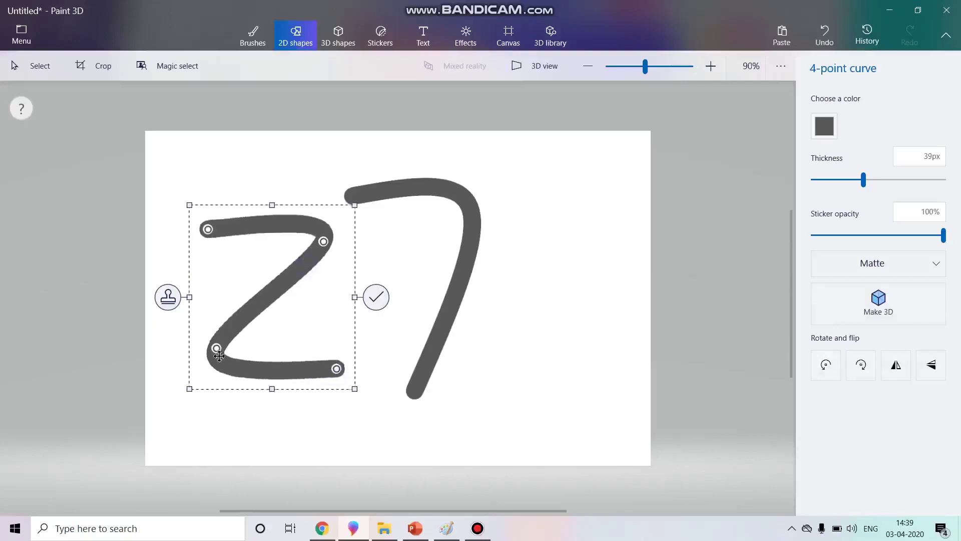
pyautogui.moveTo(216, 351); pyautogui.dragTo(215, 369)
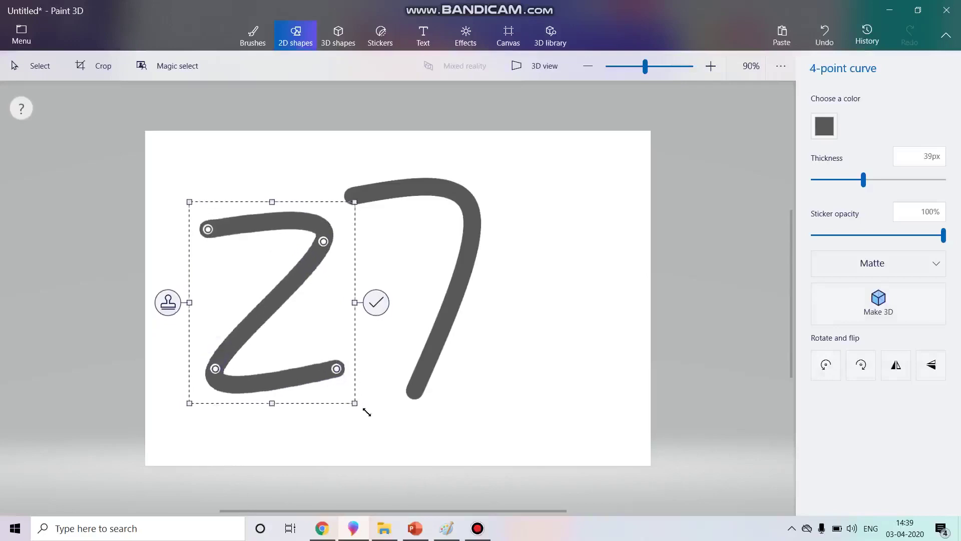
pyautogui.moveTo(337, 368); pyautogui.dragTo(345, 388)
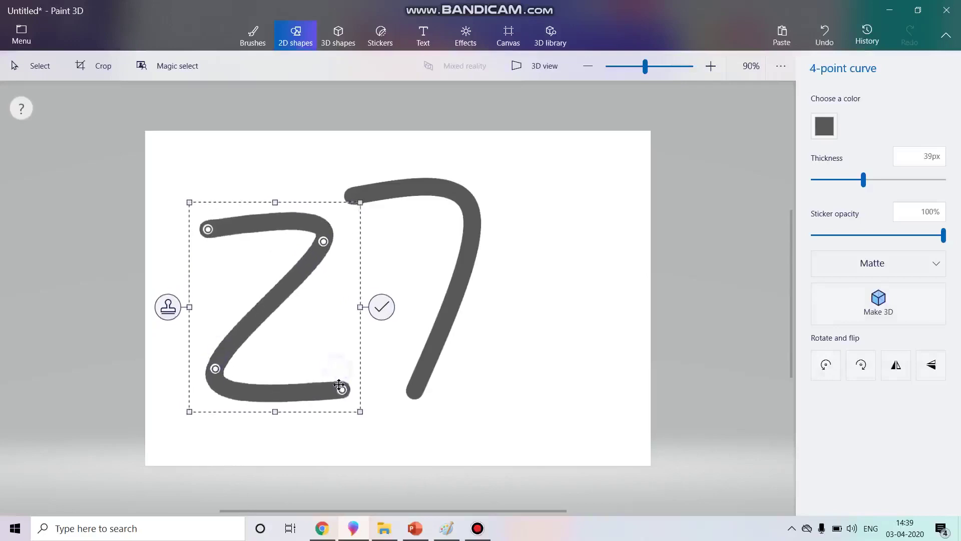
pyautogui.click(473, 418)
# - Draw a five-point curve and shape it into a 2 right of the 7
pyautogui.click(908, 119)
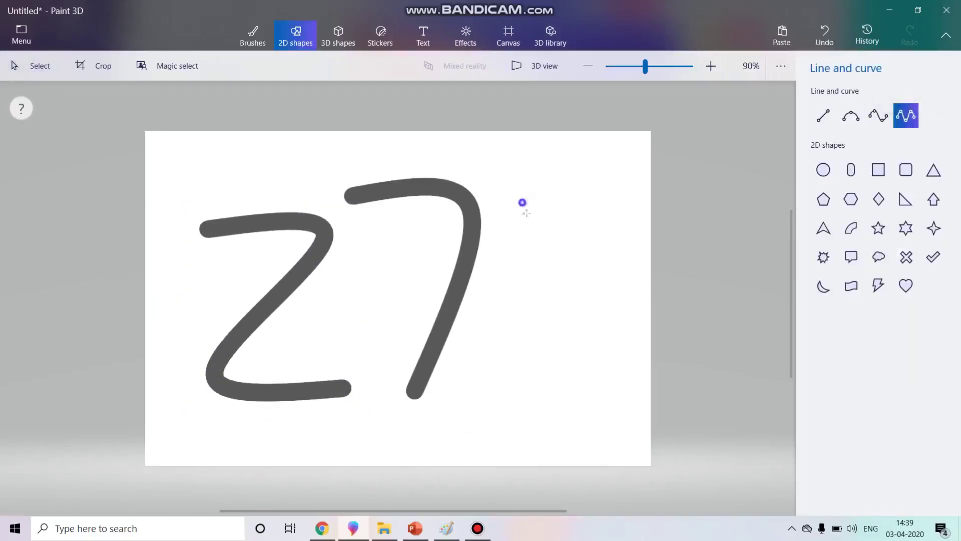
pyautogui.moveTo(533, 234); pyautogui.dragTo(582, 420)
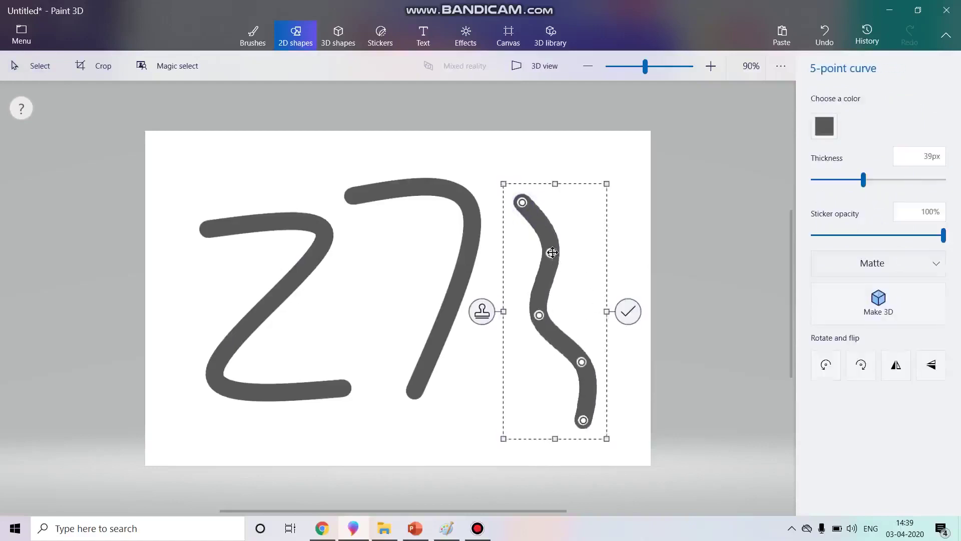
pyautogui.moveTo(552, 252); pyautogui.dragTo(617, 223)
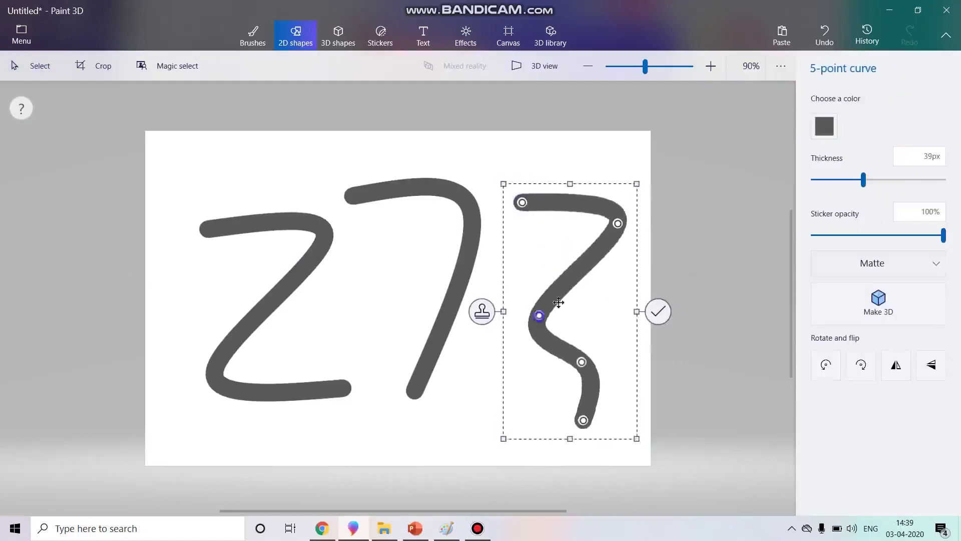
pyautogui.moveTo(567, 295); pyautogui.dragTo(588, 284)
pyautogui.moveTo(581, 361); pyautogui.dragTo(518, 377)
pyautogui.moveTo(584, 420); pyautogui.dragTo(646, 377)
pyautogui.moveTo(597, 291); pyautogui.dragTo(616, 298)
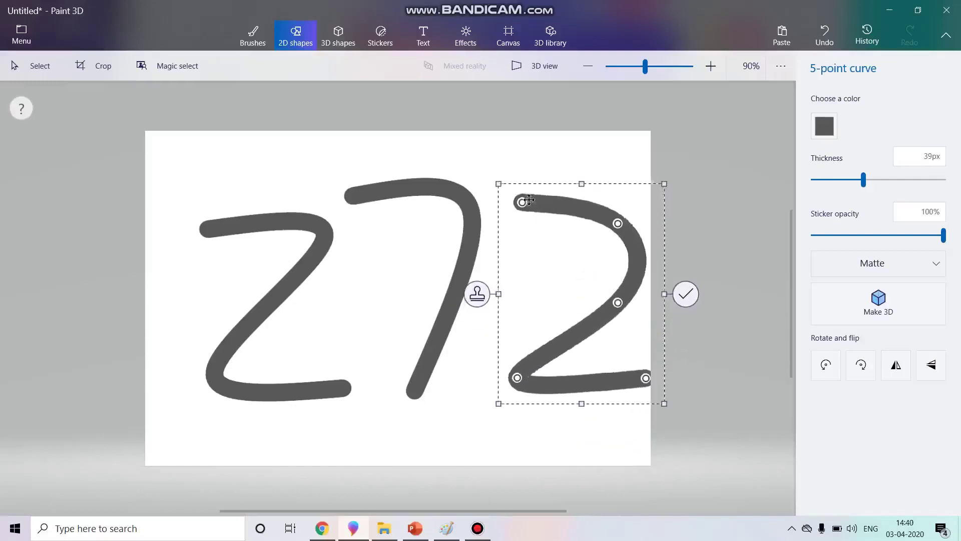
pyautogui.moveTo(520, 202); pyautogui.dragTo(509, 222)
pyautogui.moveTo(619, 221); pyautogui.dragTo(599, 214)
pyautogui.moveTo(619, 303); pyautogui.dragTo(611, 310)
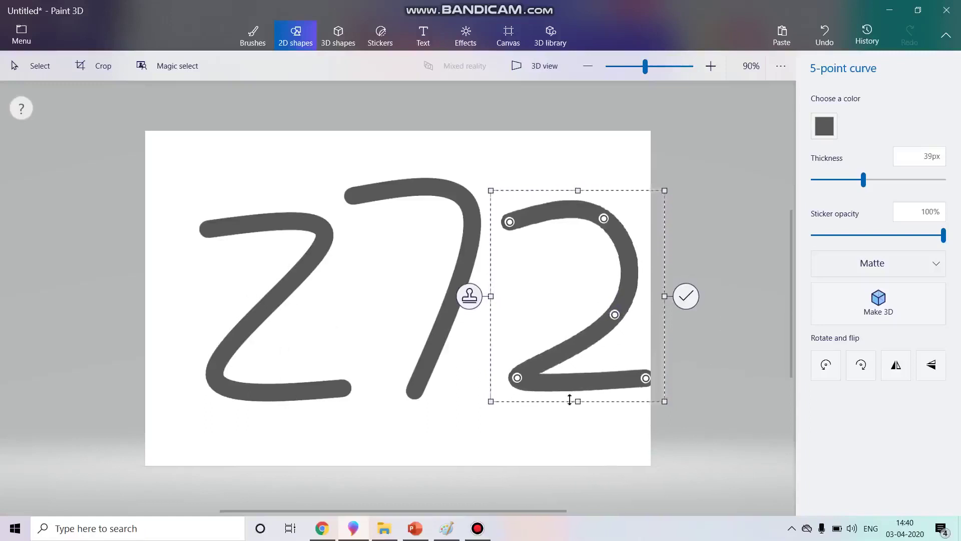
pyautogui.click(719, 385)
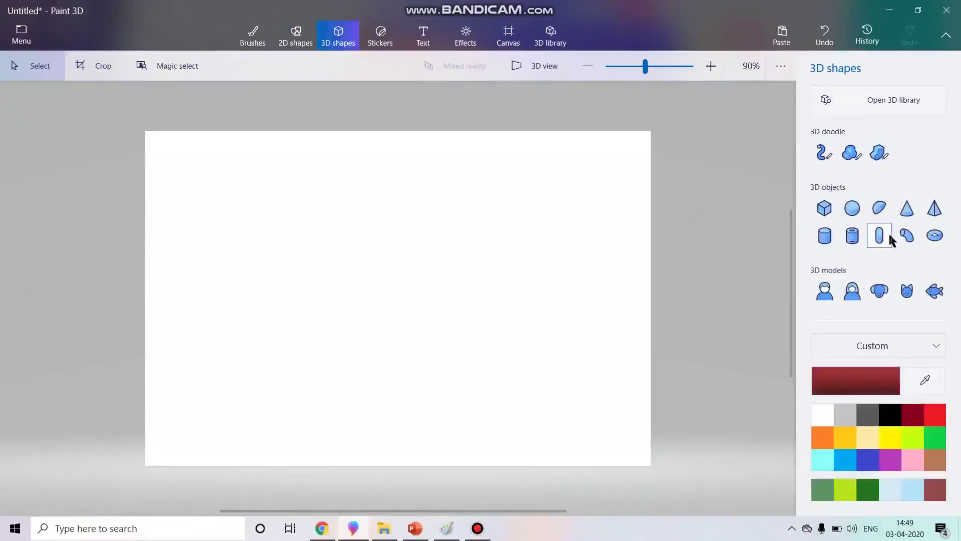
# - Drag out a dark red cube and rotate it so its top and two sides face the viewer
pyautogui.click(825, 209)
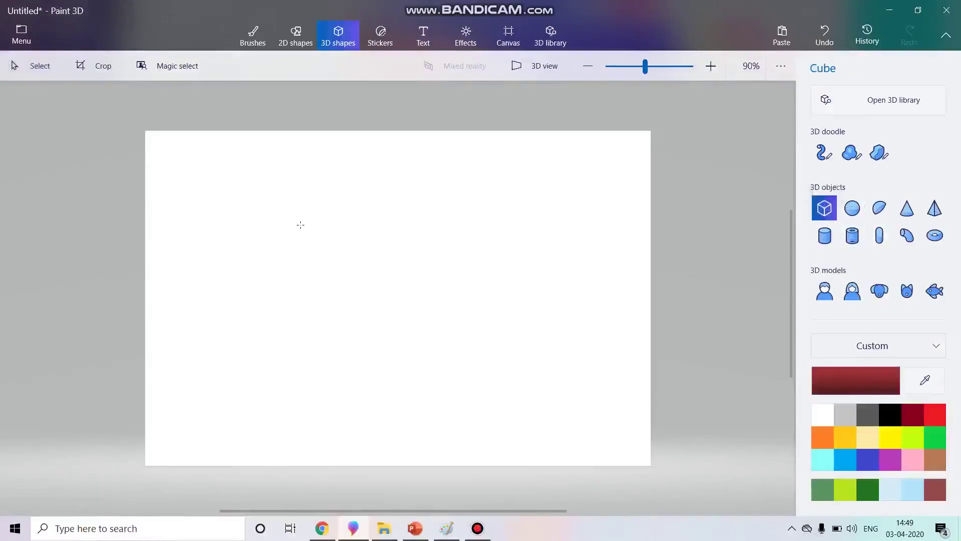
pyautogui.moveTo(272, 196); pyautogui.dragTo(418, 339)
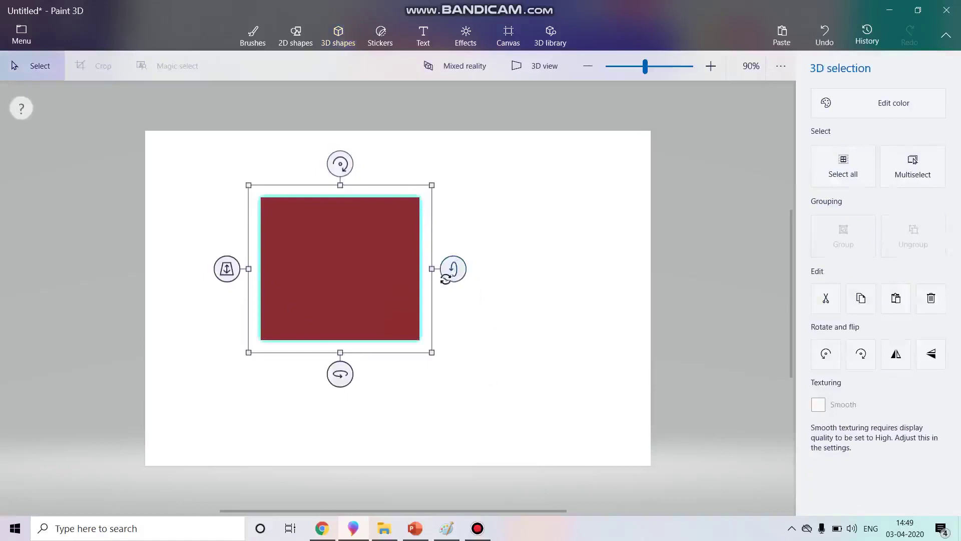
pyautogui.moveTo(453, 269); pyautogui.dragTo(453, 281)
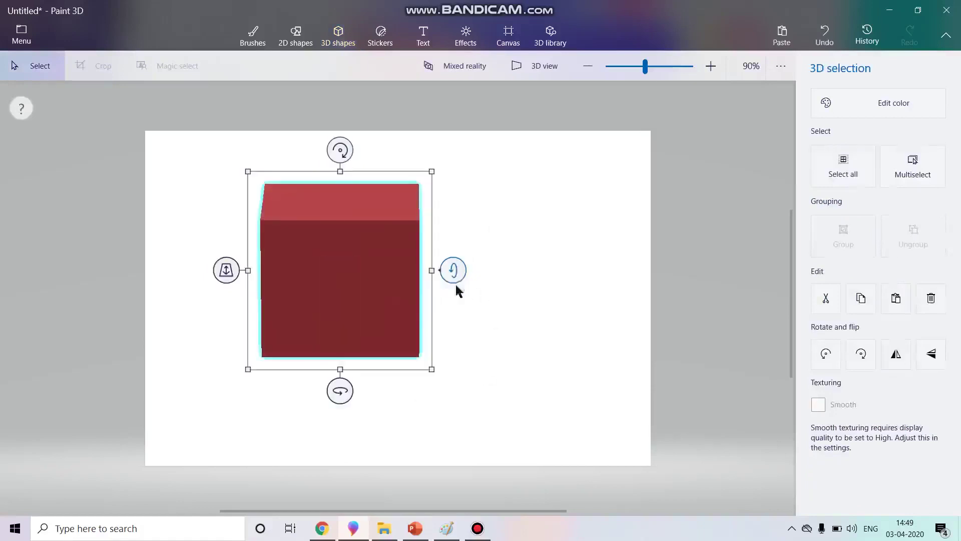
pyautogui.moveTo(338, 393); pyautogui.dragTo(308, 390)
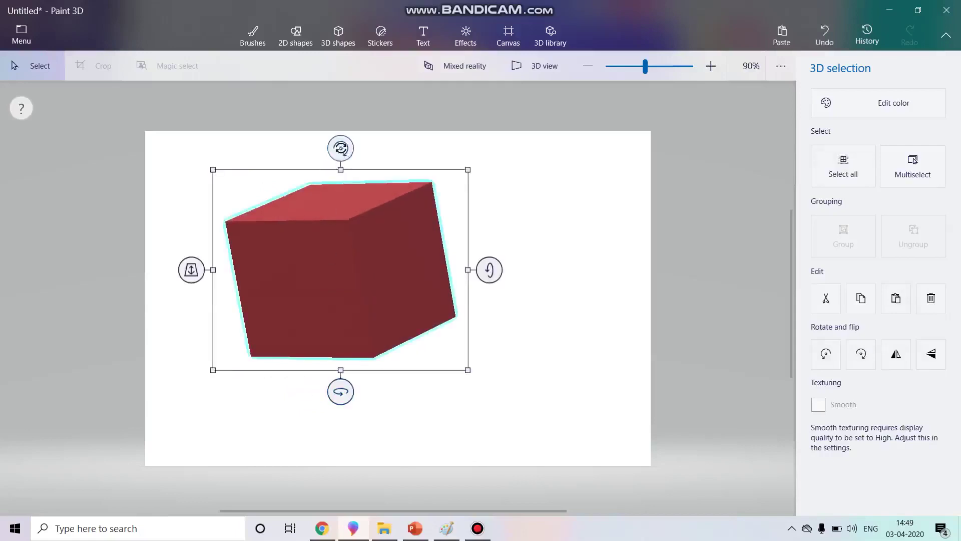
pyautogui.moveTo(340, 148); pyautogui.dragTo(413, 210)
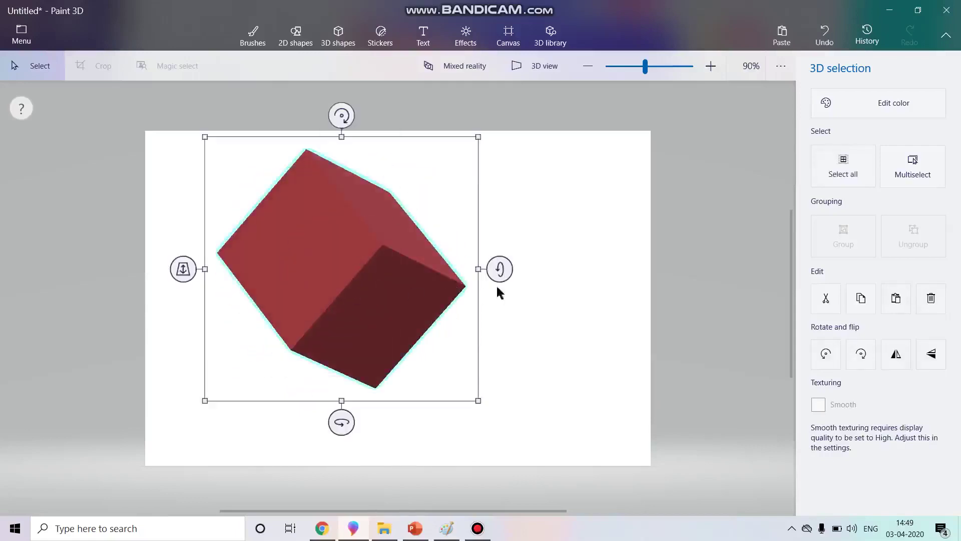
pyautogui.moveTo(500, 269); pyautogui.dragTo(500, 293)
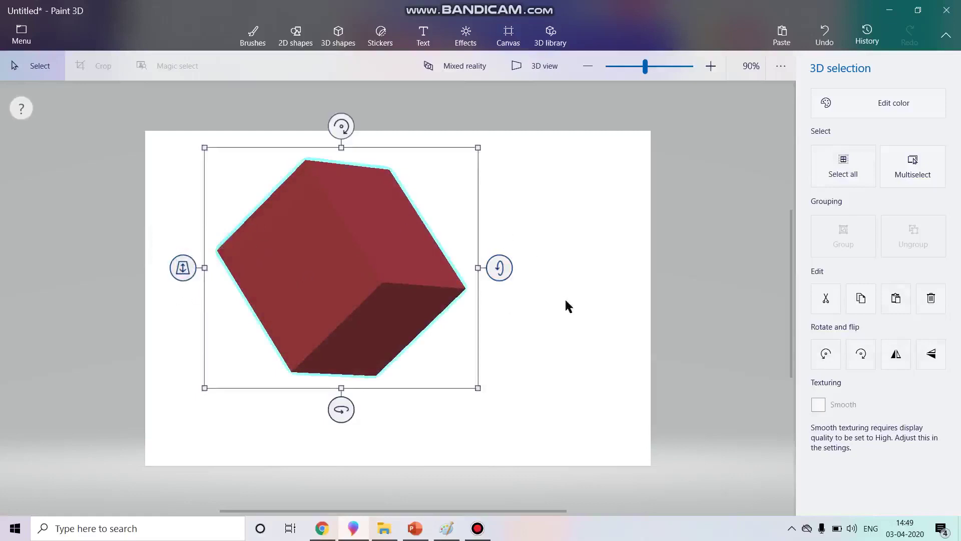
pyautogui.moveTo(337, 414); pyautogui.dragTo(315, 405)
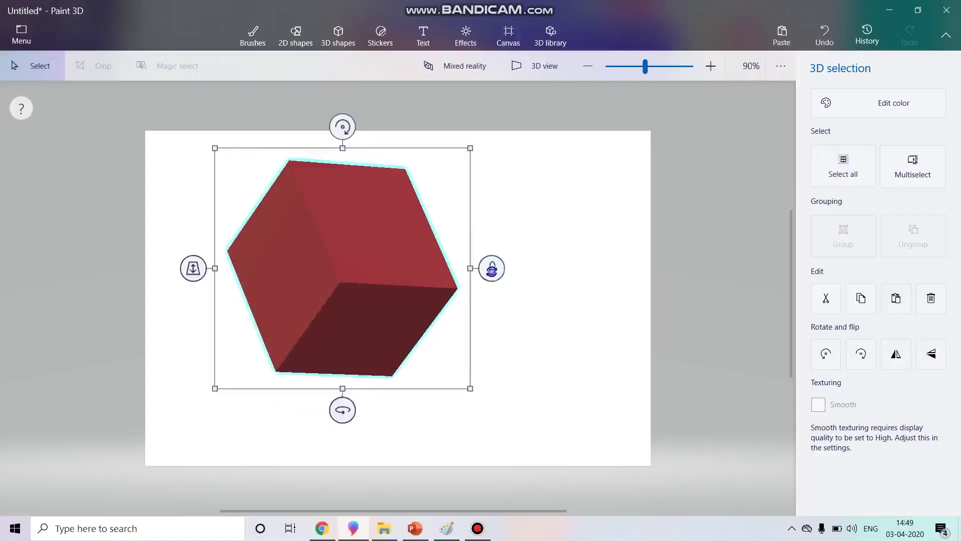
pyautogui.moveTo(492, 269); pyautogui.dragTo(493, 252)
pyautogui.click(558, 300)
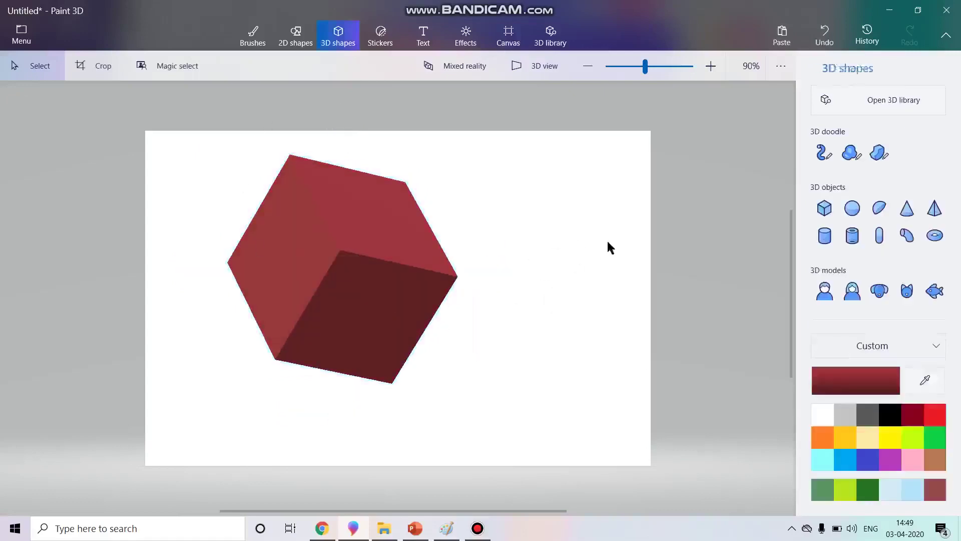
# - Place the Woman model right of the cube and colour it light grey
pyautogui.click(858, 293)
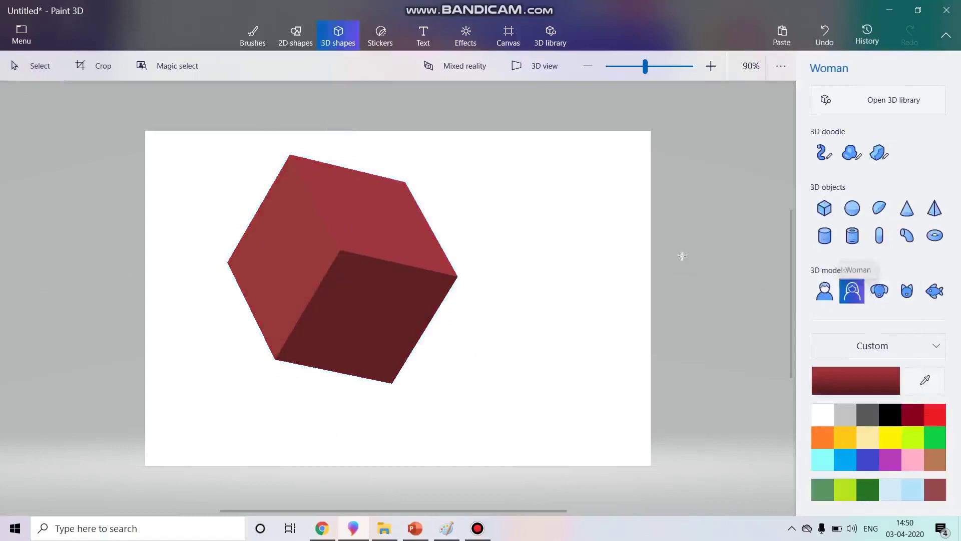
pyautogui.click(557, 275)
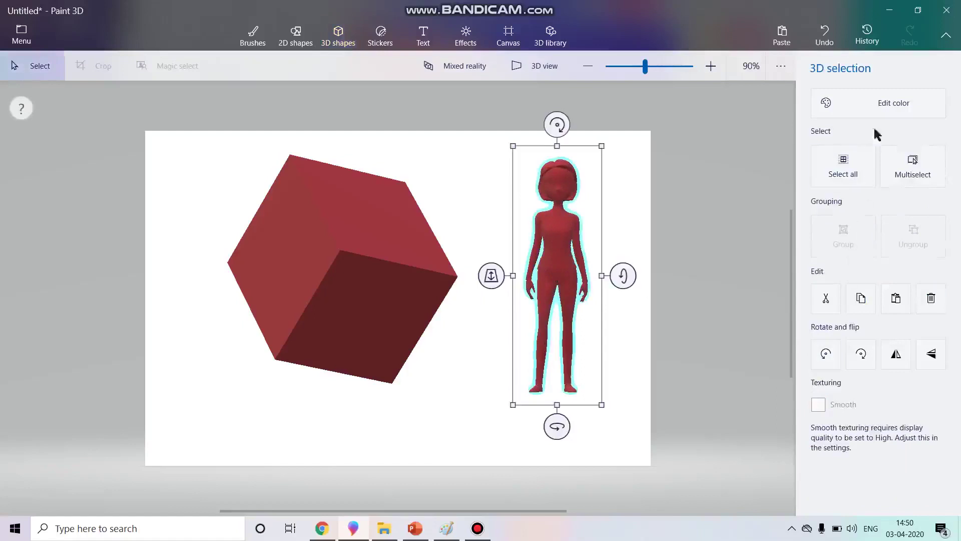
pyautogui.click(885, 105)
pyautogui.click(707, 197)
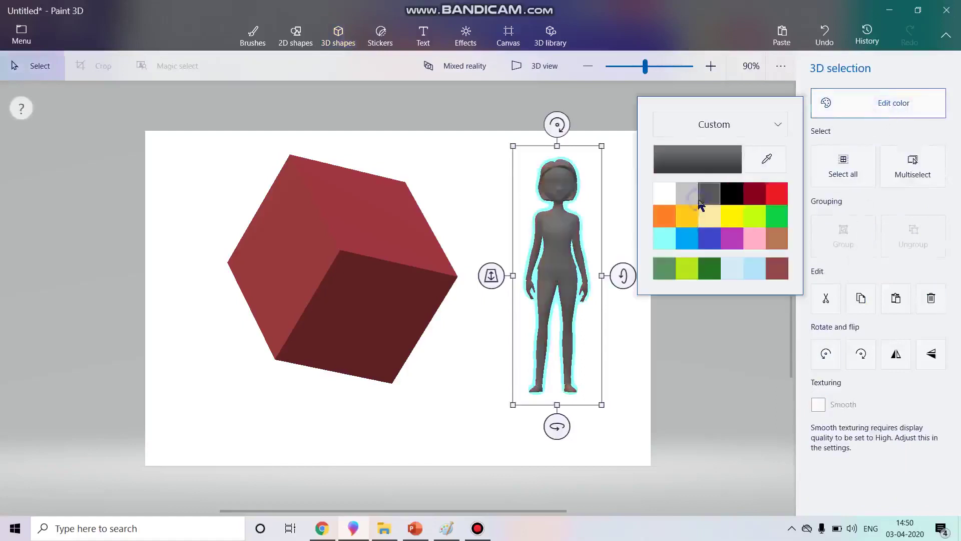
pyautogui.click(685, 197)
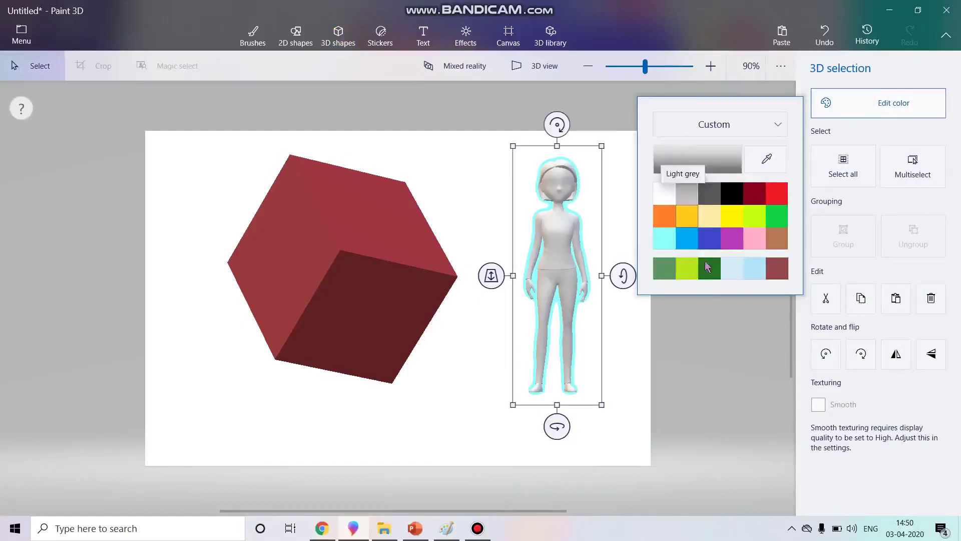
pyautogui.click(719, 311)
pyautogui.click(509, 426)
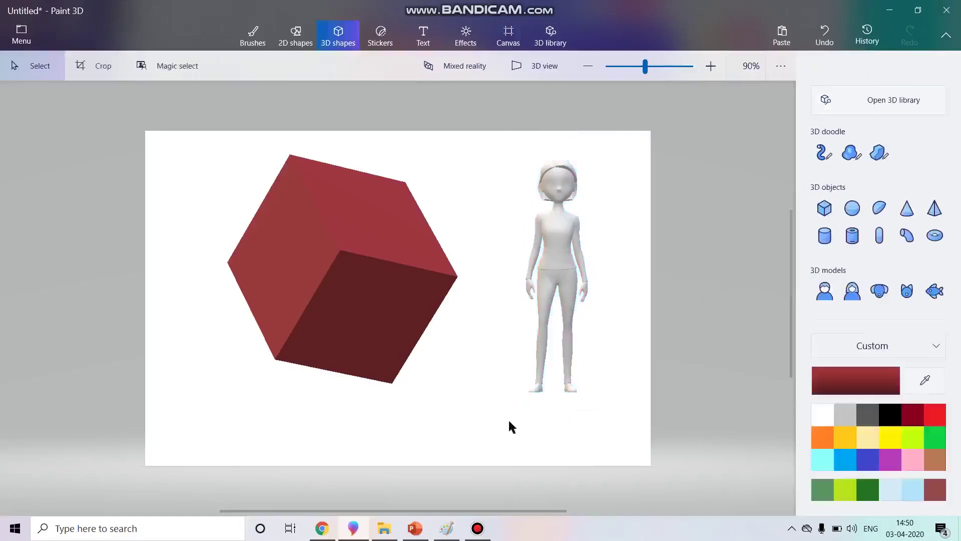
pyautogui.click(556, 272)
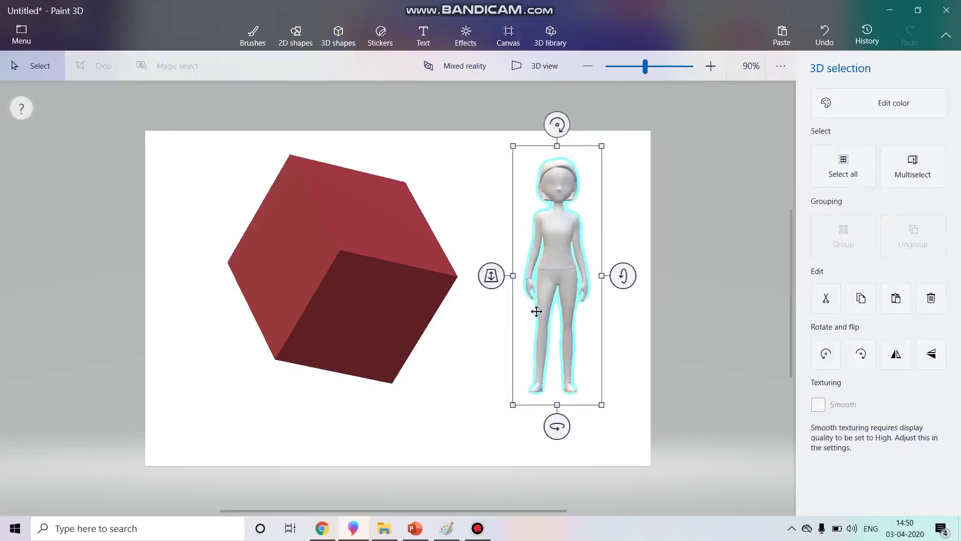
# - Enlarge the woman figure and turn her slightly to one side
pyautogui.moveTo(513, 405); pyautogui.dragTo(567, 453)
pyautogui.moveTo(630, 283); pyautogui.dragTo(629, 326)
pyautogui.moveTo(555, 125); pyautogui.dragTo(556, 206)
pyautogui.moveTo(644, 281); pyautogui.dragTo(650, 195)
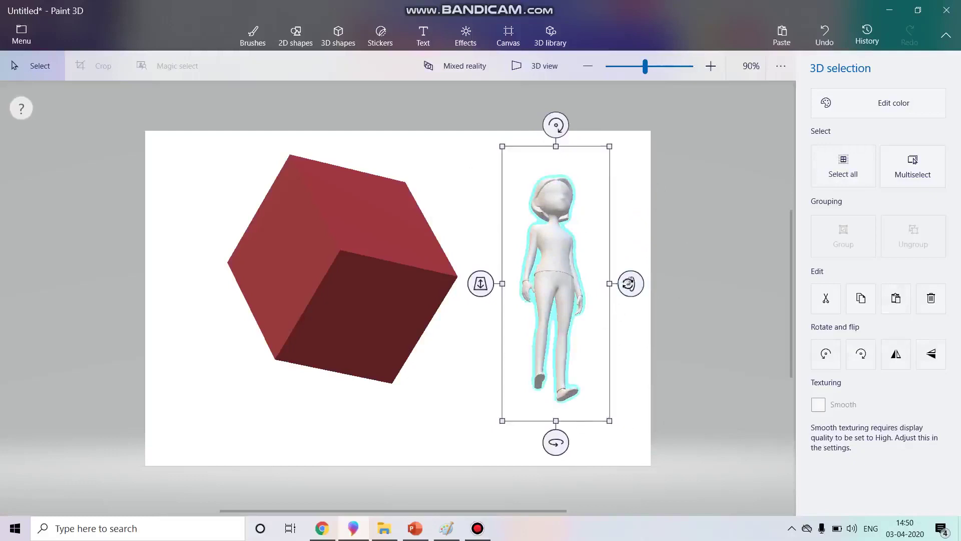
pyautogui.moveTo(629, 284); pyautogui.dragTo(642, 341)
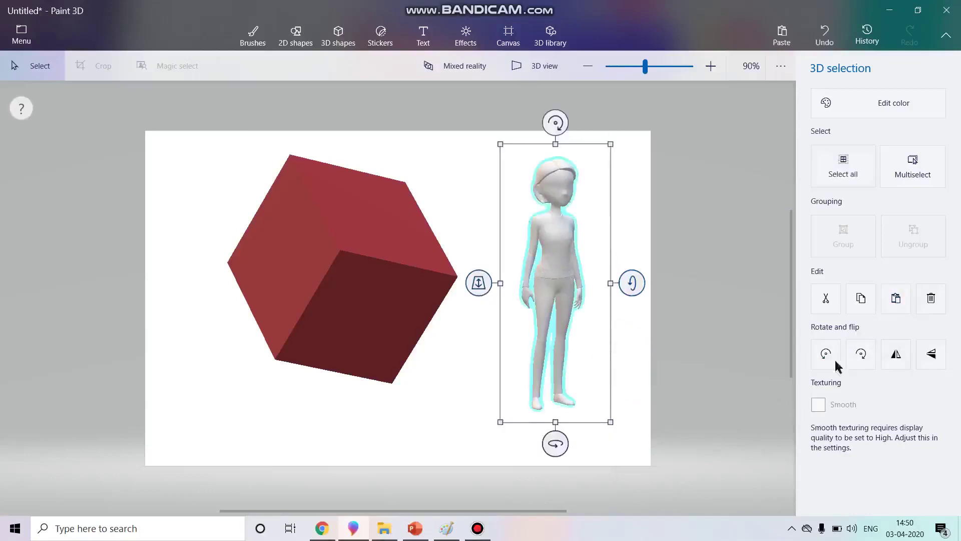
pyautogui.click(721, 318)
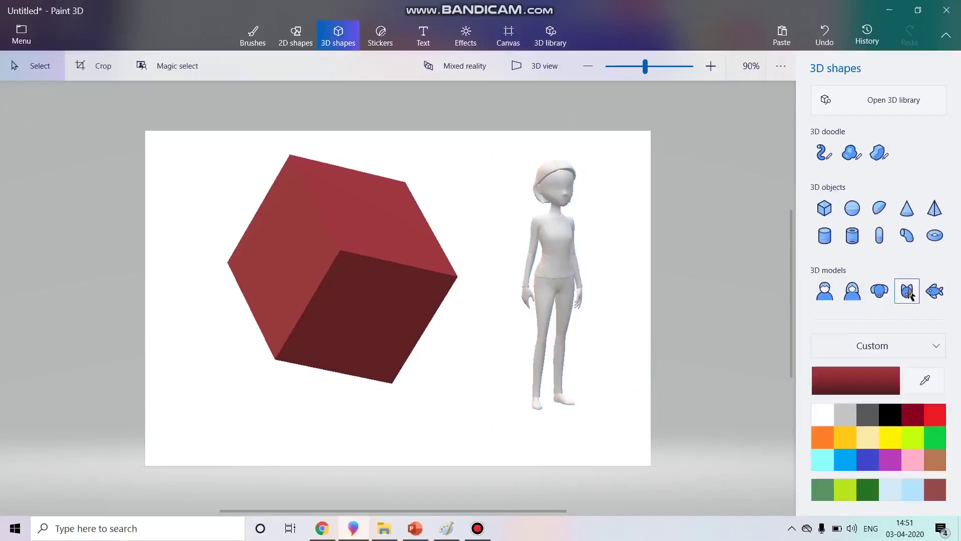
# - Place a Dog model over the cube, colour it tan-brown, and turn it to an angle
pyautogui.click(882, 296)
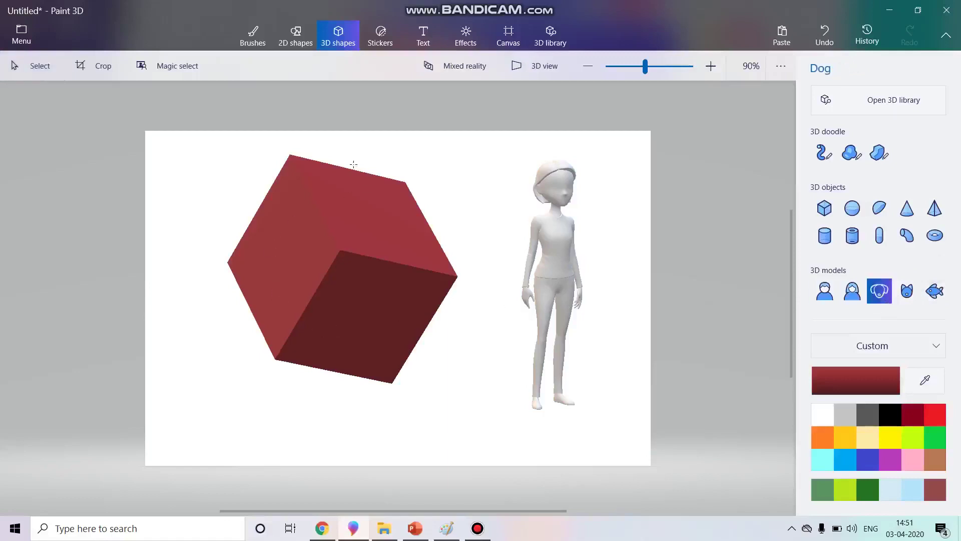
pyautogui.moveTo(343, 148); pyautogui.dragTo(507, 318)
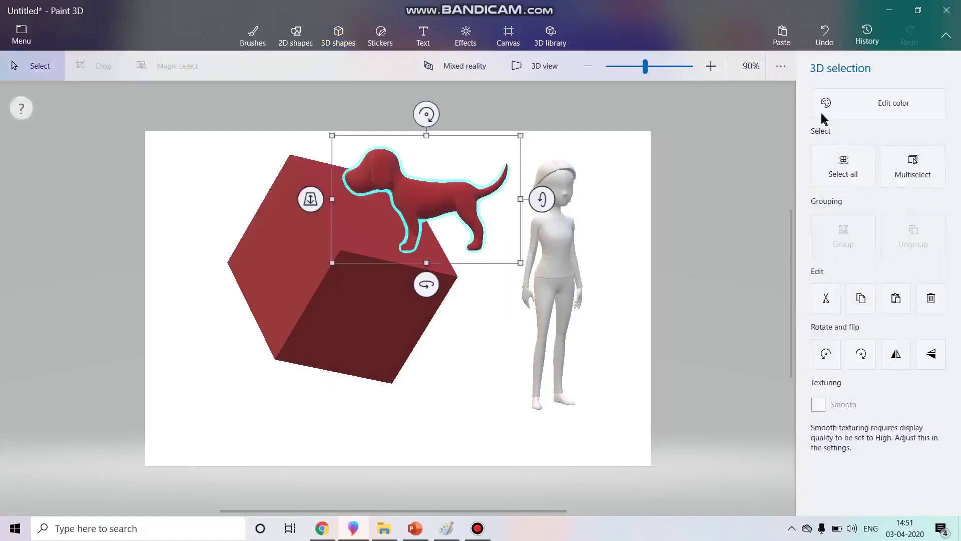
pyautogui.click(826, 108)
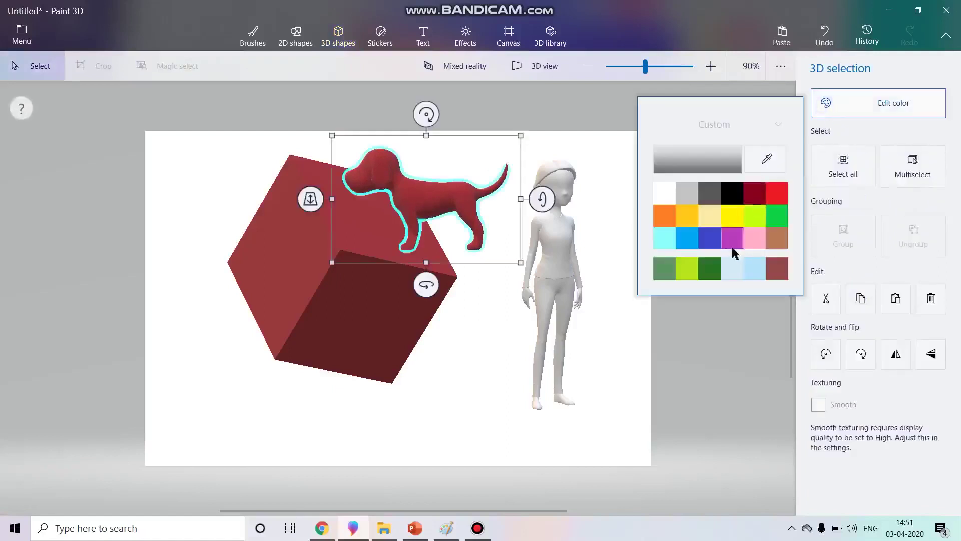
pyautogui.click(775, 245)
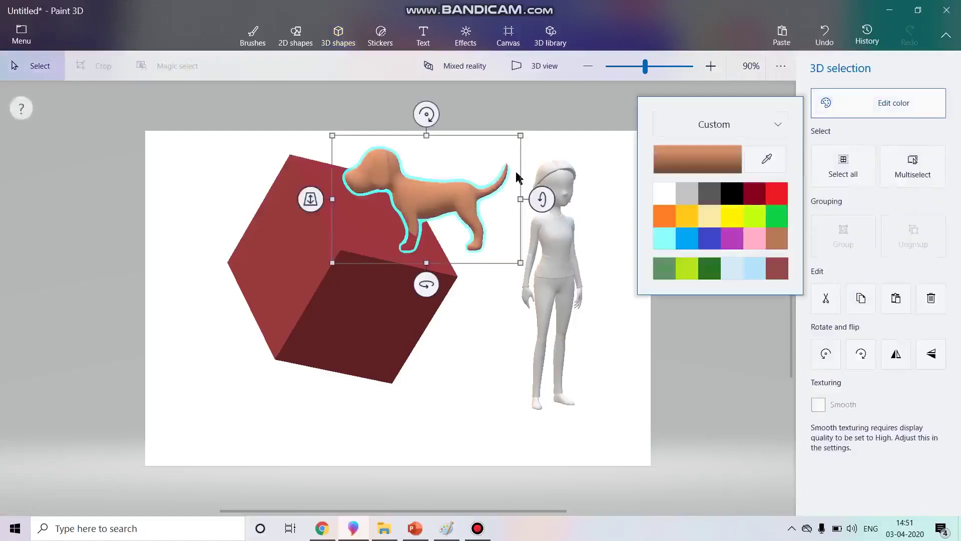
pyautogui.moveTo(433, 106); pyautogui.dragTo(423, 164)
pyautogui.moveTo(533, 168); pyautogui.dragTo(563, 242)
# - Move and tilt the dog until it straddles the cube's upper right edge
pyautogui.scroll(1, 432, 189)
pyautogui.moveTo(432, 189); pyautogui.dragTo(439, 211)
pyautogui.moveTo(411, 137); pyautogui.dragTo(368, 149)
pyautogui.moveTo(406, 233); pyautogui.dragTo(461, 186)
pyautogui.moveTo(445, 269); pyautogui.dragTo(466, 268)
pyautogui.moveTo(575, 174)
pyautogui.mouseDown()
pyautogui.moveTo(576, 112)
pyautogui.moveTo(575, 171)
pyautogui.mouseUp()
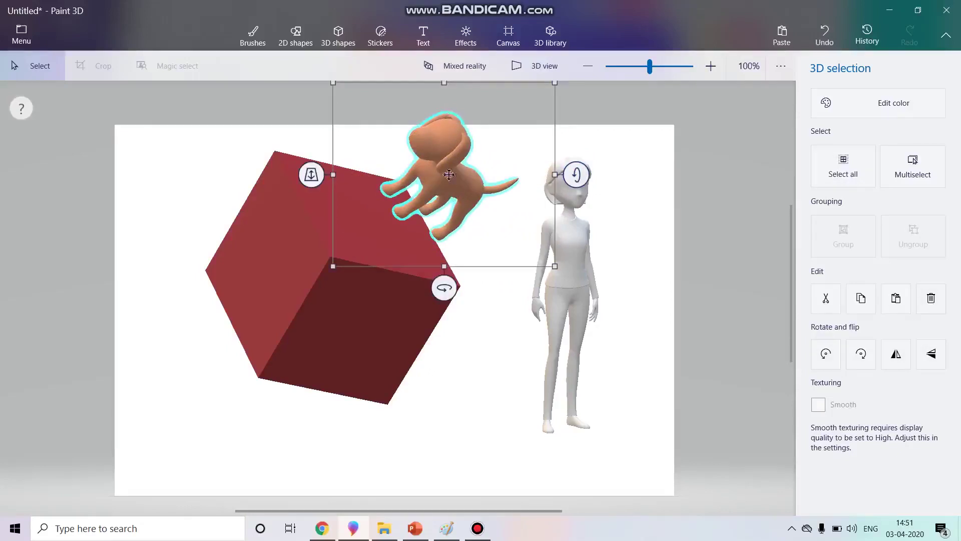
pyautogui.moveTo(449, 174); pyautogui.dragTo(406, 213)
pyautogui.moveTo(525, 188); pyautogui.dragTo(522, 185)
pyautogui.moveTo(416, 188); pyautogui.dragTo(493, 206)
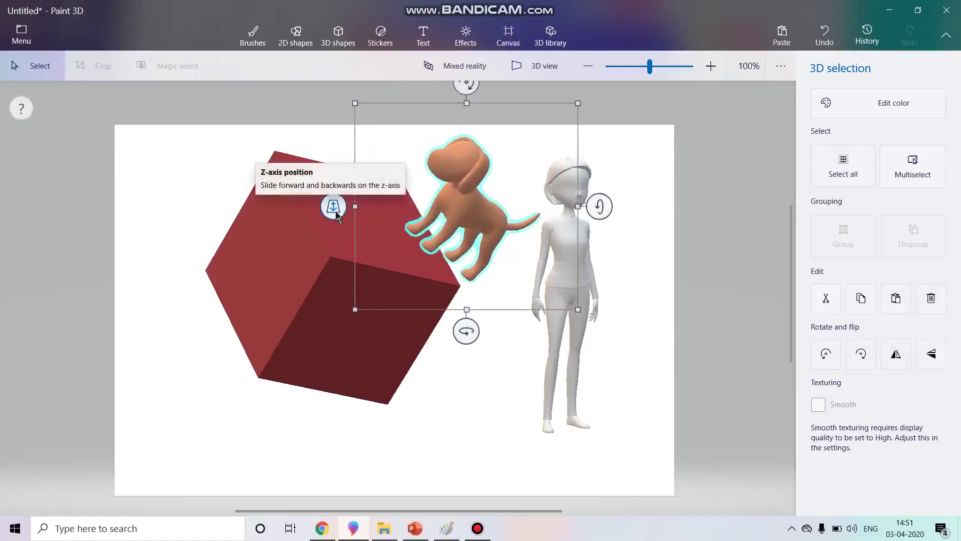
# - Shrink the dog, tilt it about 18°, and settle it on the cube's top face
pyautogui.moveTo(333, 212); pyautogui.dragTo(381, 203)
pyautogui.moveTo(470, 243); pyautogui.dragTo(479, 222)
pyautogui.moveTo(334, 199); pyautogui.dragTo(333, 279)
pyautogui.moveTo(503, 216); pyautogui.dragTo(430, 202)
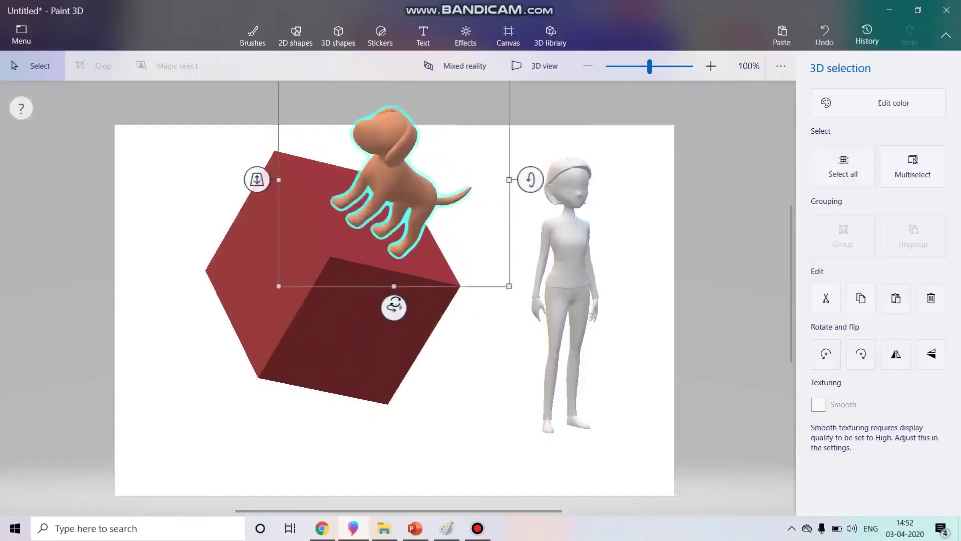
pyautogui.moveTo(394, 306)
pyautogui.mouseDown()
pyautogui.moveTo(403, 307)
pyautogui.moveTo(394, 306)
pyautogui.mouseUp()
pyautogui.moveTo(530, 179)
pyautogui.mouseDown()
pyautogui.moveTo(534, 197)
pyautogui.moveTo(518, 192)
pyautogui.mouseUp()
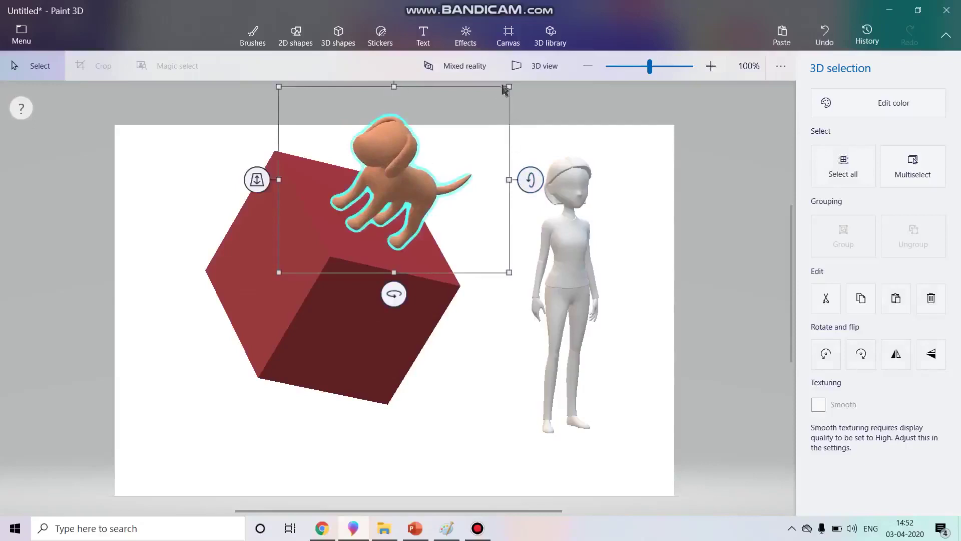
pyautogui.moveTo(507, 89); pyautogui.dragTo(468, 125)
pyautogui.moveTo(391, 197); pyautogui.dragTo(402, 201)
pyautogui.click(517, 252)
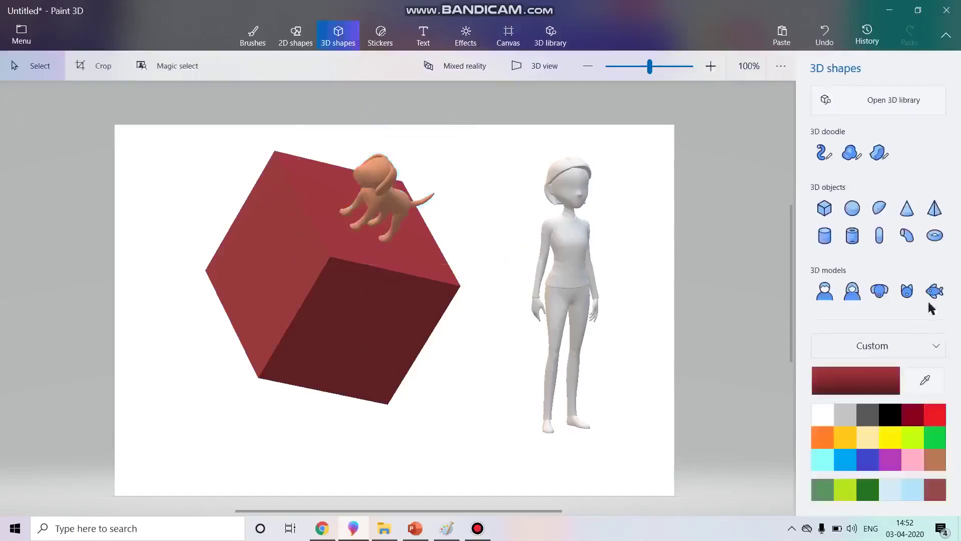
# - Add a small cone and move it onto the woman's head
pyautogui.click(908, 210)
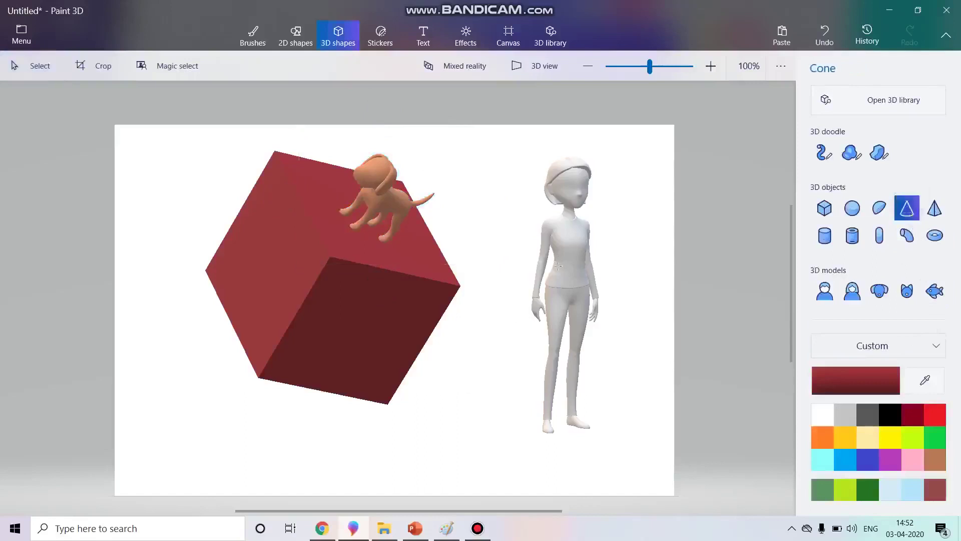
pyautogui.moveTo(607, 154); pyautogui.dragTo(652, 206)
pyautogui.moveTo(543, 219); pyautogui.dragTo(600, 161)
pyautogui.moveTo(671, 143); pyautogui.dragTo(603, 162)
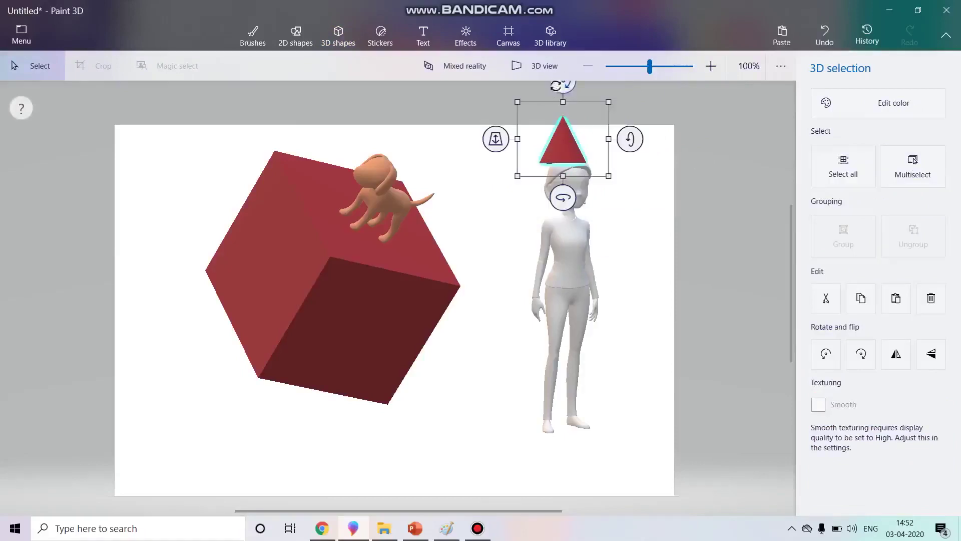
# - Tilt the cone hat to about -30° and fit it snugly on the head
pyautogui.click(556, 86)
pyautogui.moveTo(556, 86); pyautogui.dragTo(543, 87)
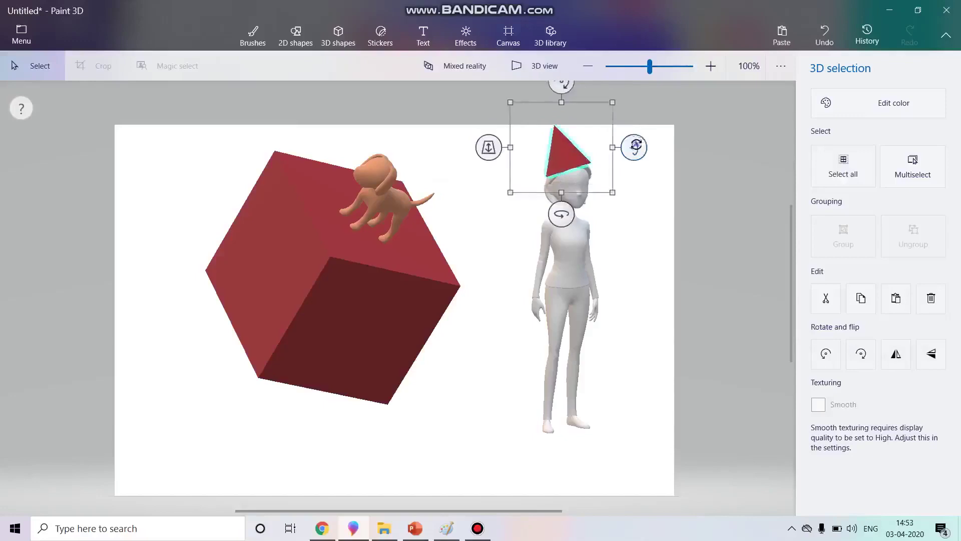
pyautogui.moveTo(633, 145)
pyautogui.mouseDown()
pyautogui.moveTo(634, 135)
pyautogui.moveTo(633, 150)
pyautogui.mouseUp()
pyautogui.click(575, 152)
pyautogui.click(561, 167)
pyautogui.moveTo(560, 167); pyautogui.dragTo(563, 167)
pyautogui.moveTo(613, 199); pyautogui.dragTo(607, 198)
pyautogui.click(652, 308)
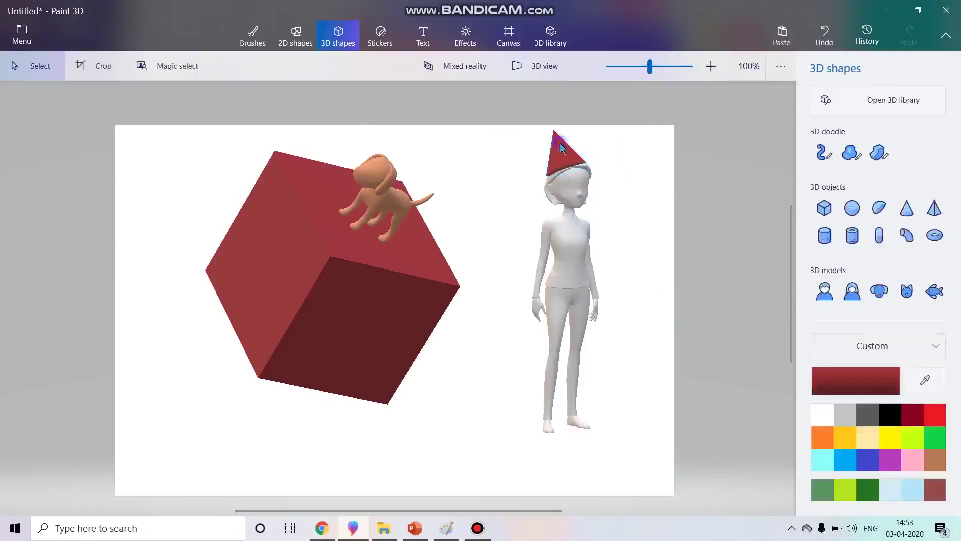
# - Colour the cone hat blue
pyautogui.click(559, 147)
pyautogui.click(826, 103)
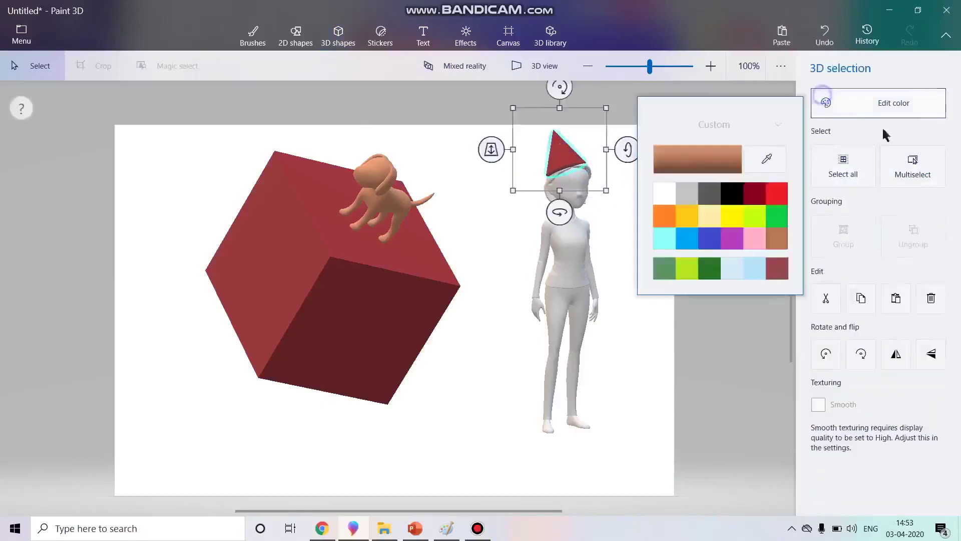
pyautogui.click(731, 237)
pyautogui.click(730, 222)
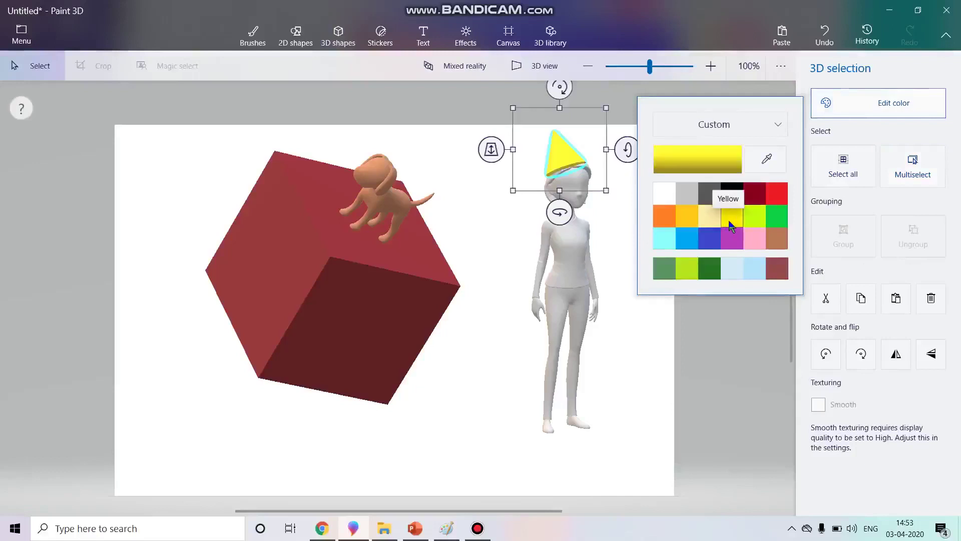
pyautogui.click(757, 221)
pyautogui.click(708, 271)
pyautogui.click(689, 270)
pyautogui.click(686, 241)
pyautogui.click(650, 354)
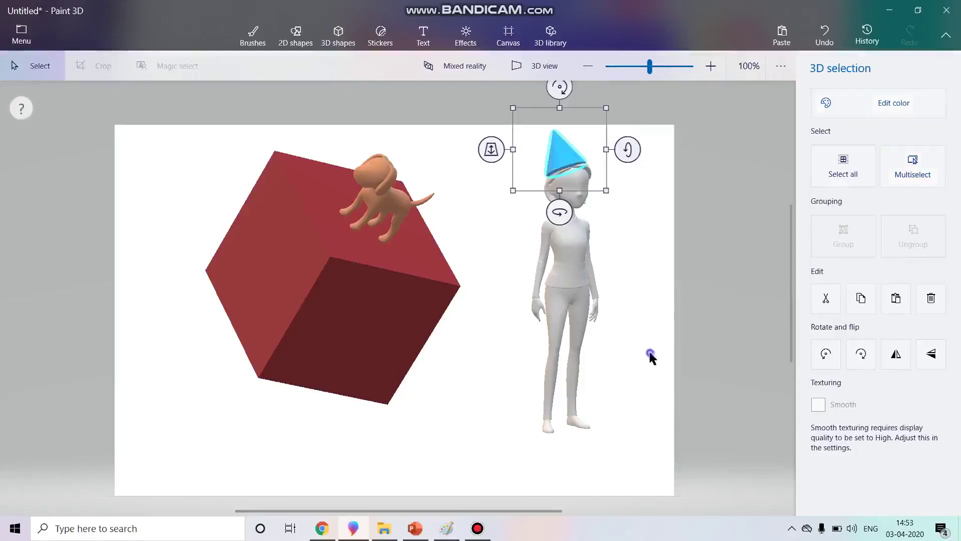
pyautogui.click(654, 283)
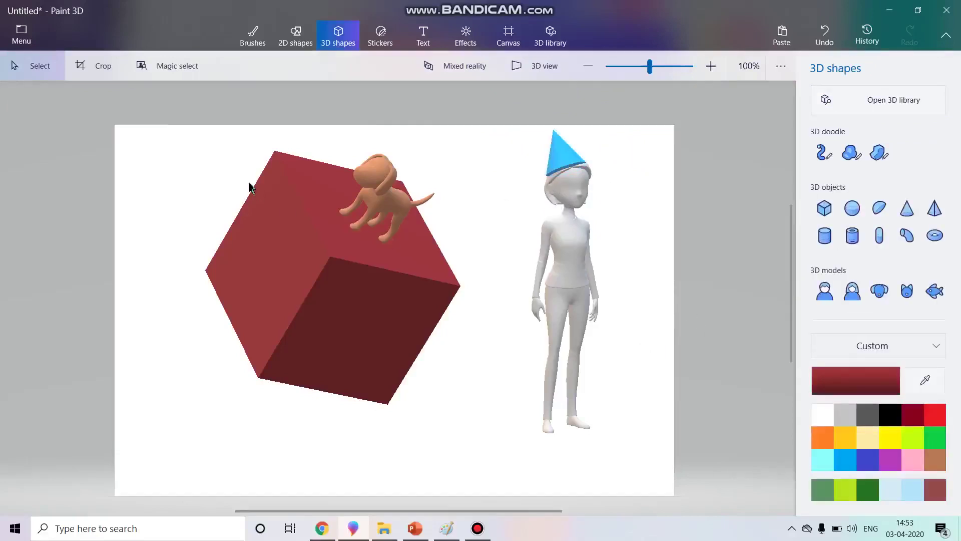